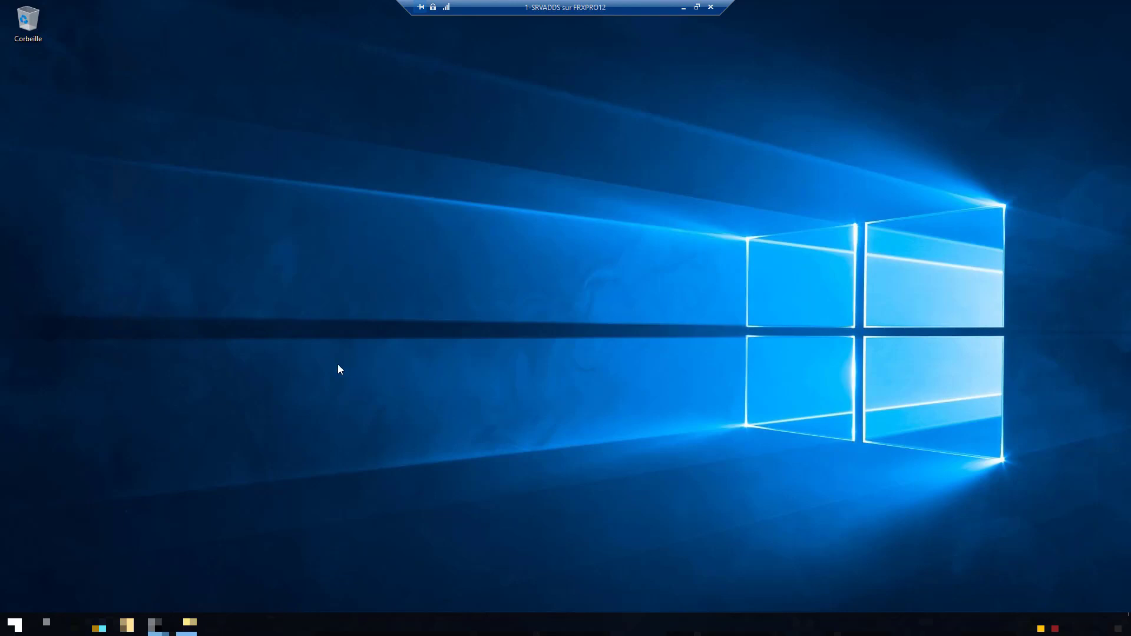
Browse to the root of local disk C: and locate the adreplstatusInstaller package.
{"action": "left_click", "coordinate": [337, 364]}
{"action": "left_click", "coordinate": [126, 624]}
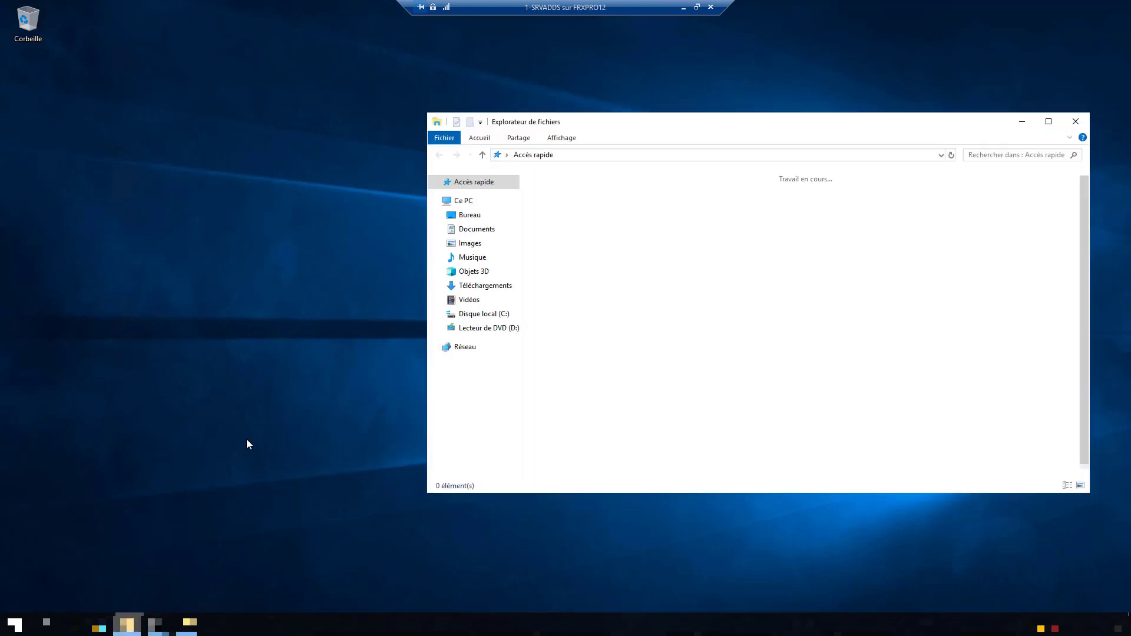
{"action": "left_click", "coordinate": [477, 398]}
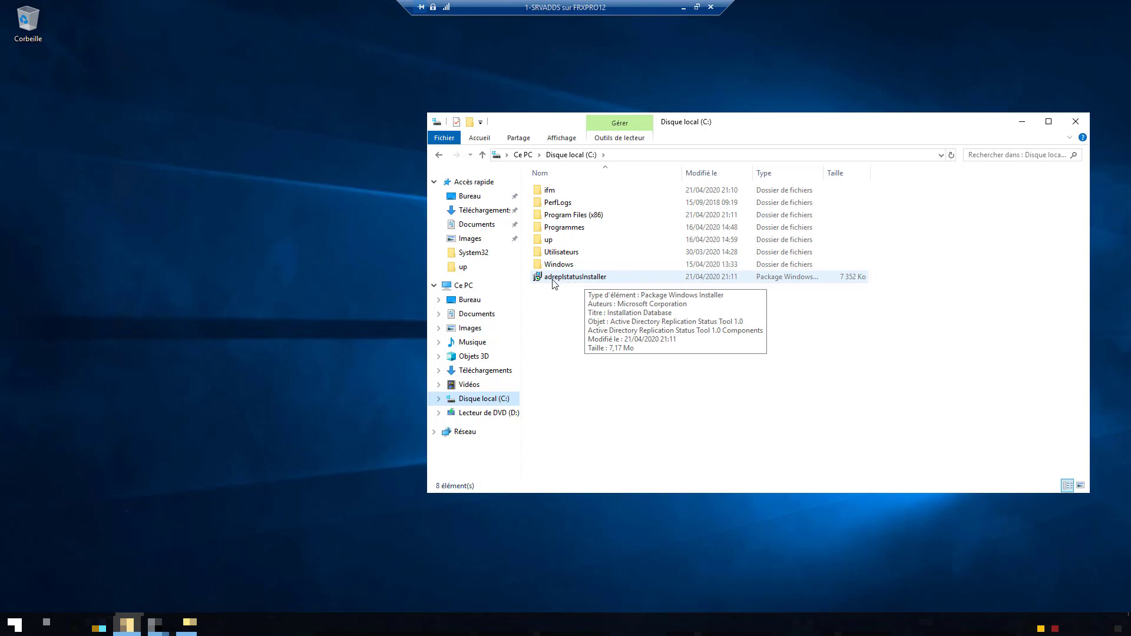
Launch AD Replication Status Tool 1.0 and refresh the replication status for the whole forest.
{"action": "left_click", "coordinate": [14, 623]}
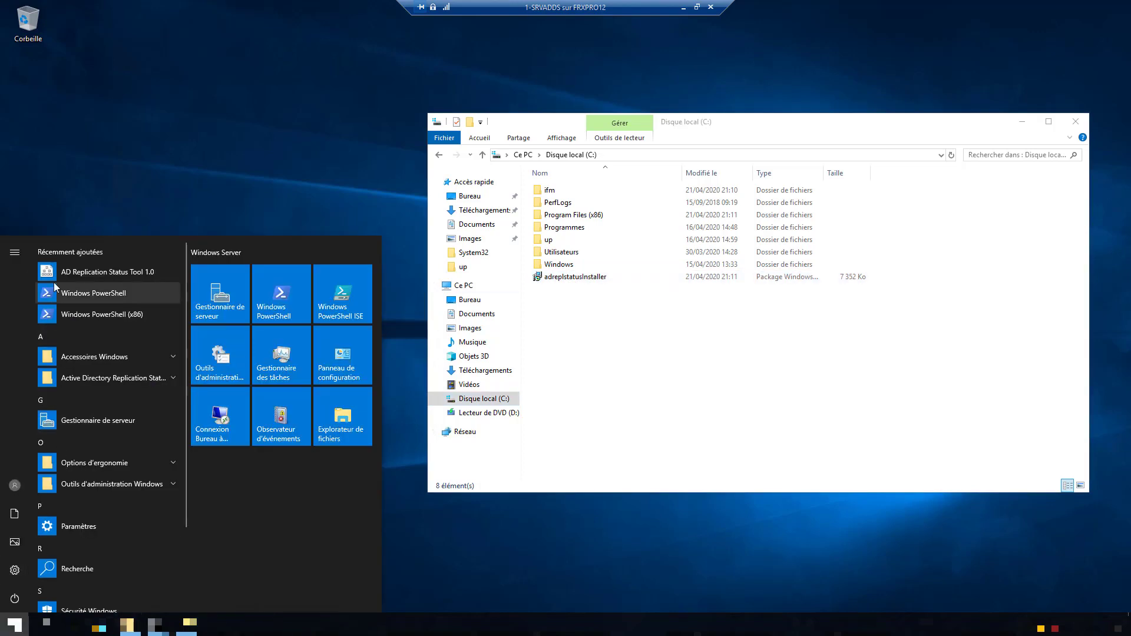
{"action": "left_click", "coordinate": [127, 270]}
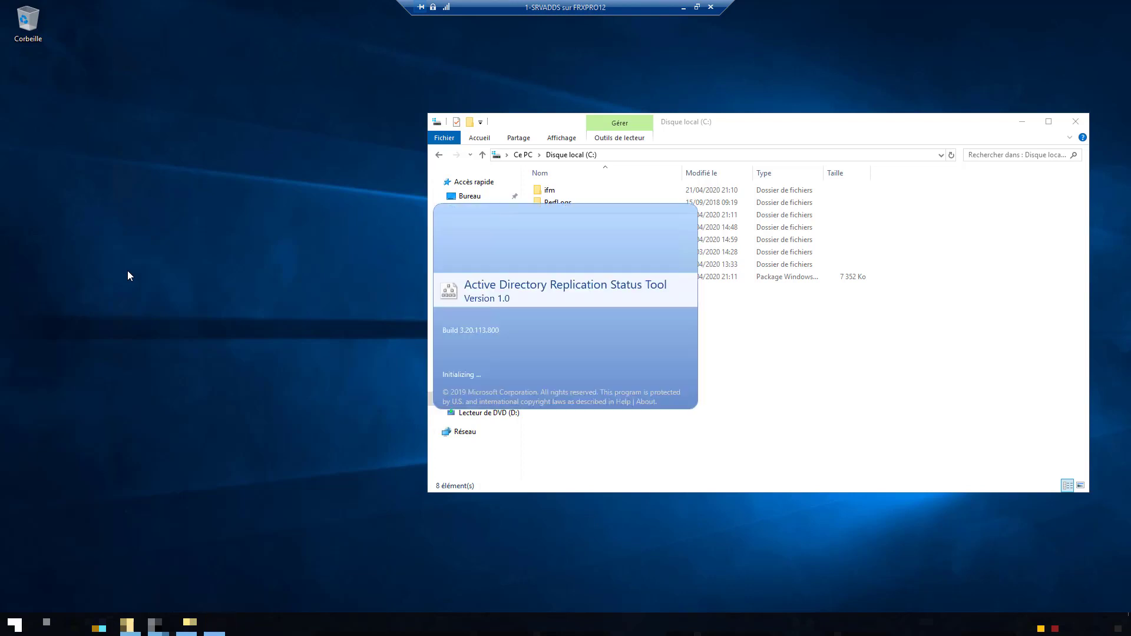
{"action": "left_click", "coordinate": [1022, 121]}
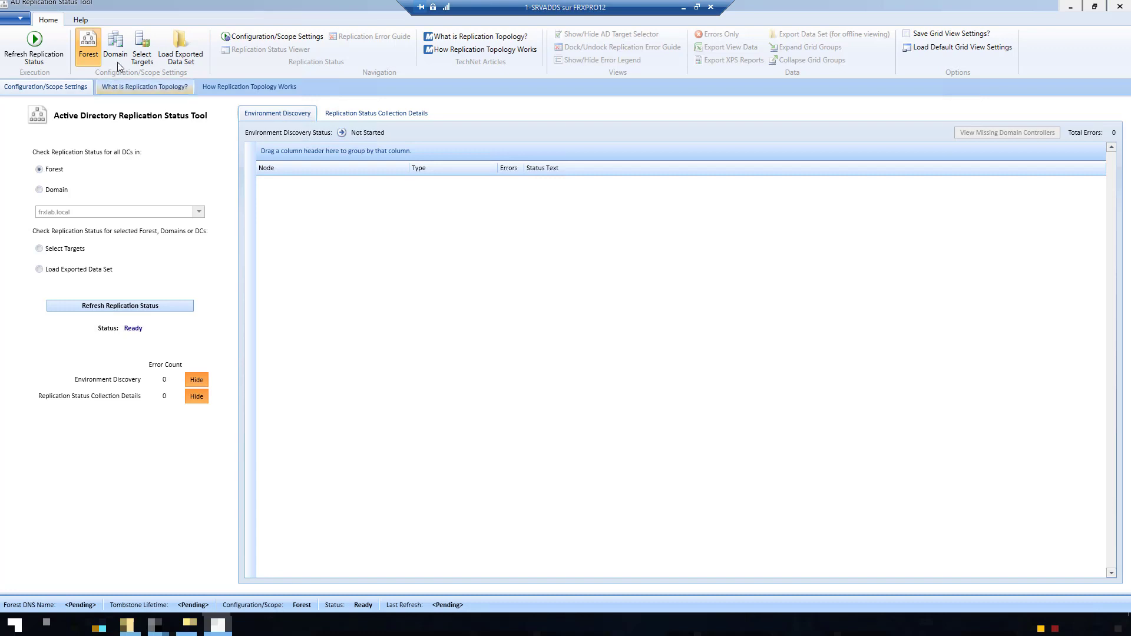
{"action": "left_click", "coordinate": [38, 54]}
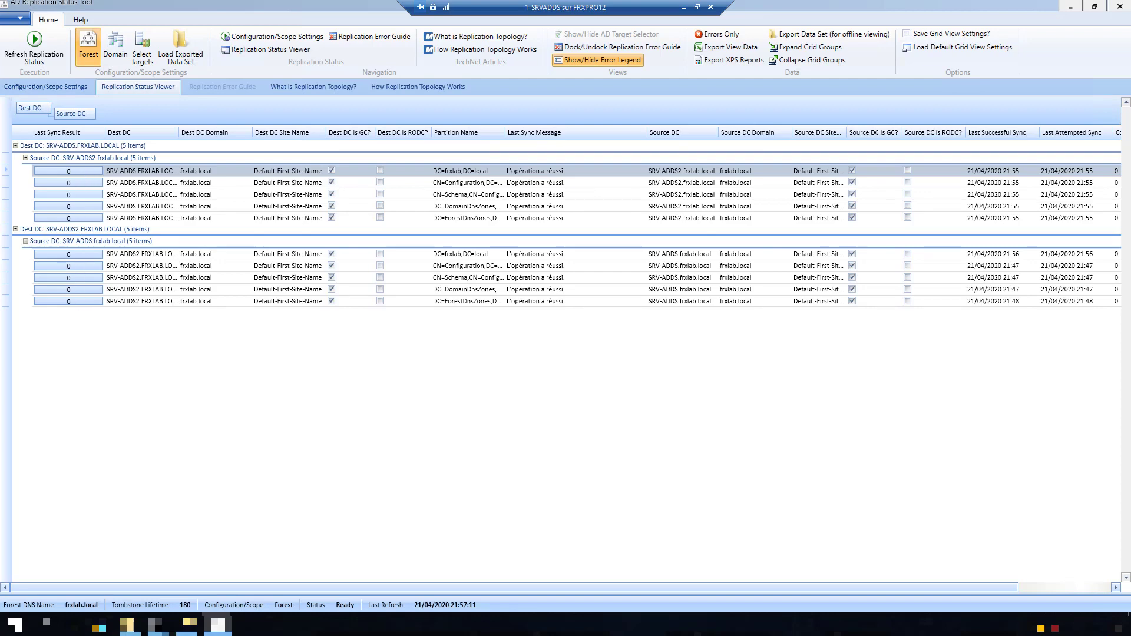
Switch to the 1-SRVADDS2 virtual machine and shut it down with the reason "Autre (non planifié)".
{"action": "key", "text": "alt+Tab"}
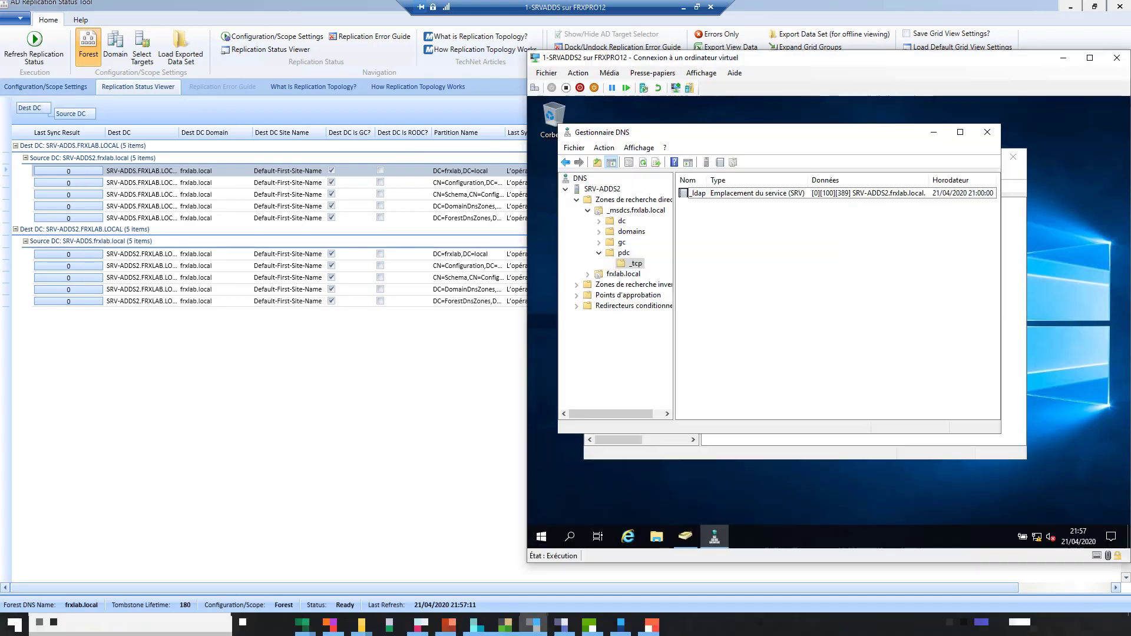
{"action": "left_click", "coordinate": [577, 200]}
{"action": "right_click", "coordinate": [541, 536]}
{"action": "mouse_move", "coordinate": [581, 508]}
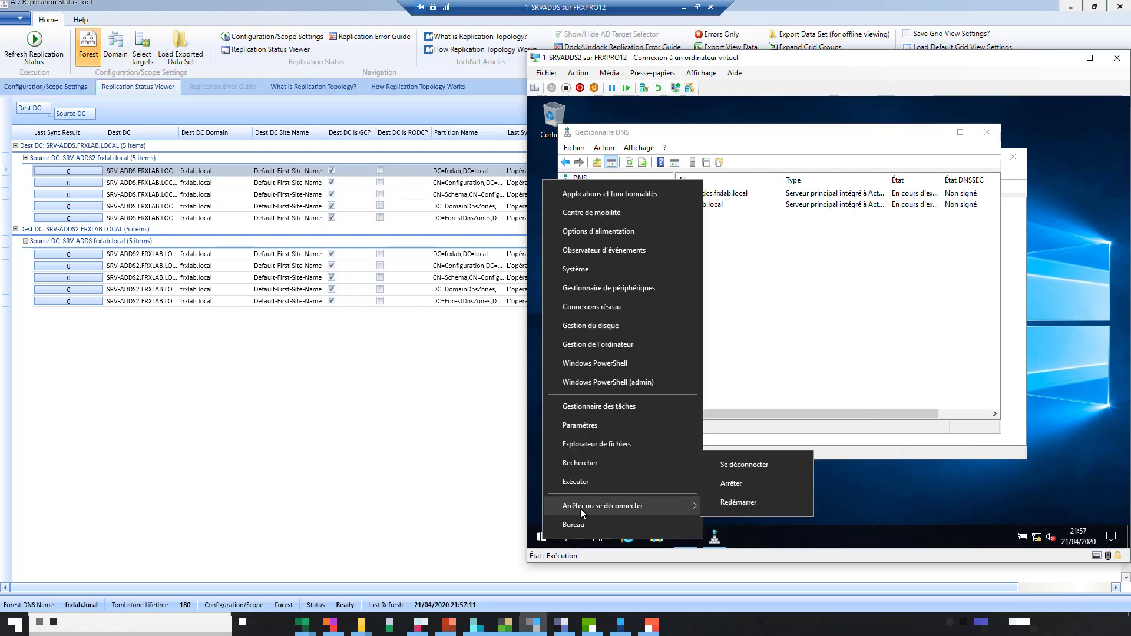
{"action": "left_click", "coordinate": [743, 502]}
{"action": "left_click", "coordinate": [739, 510]}
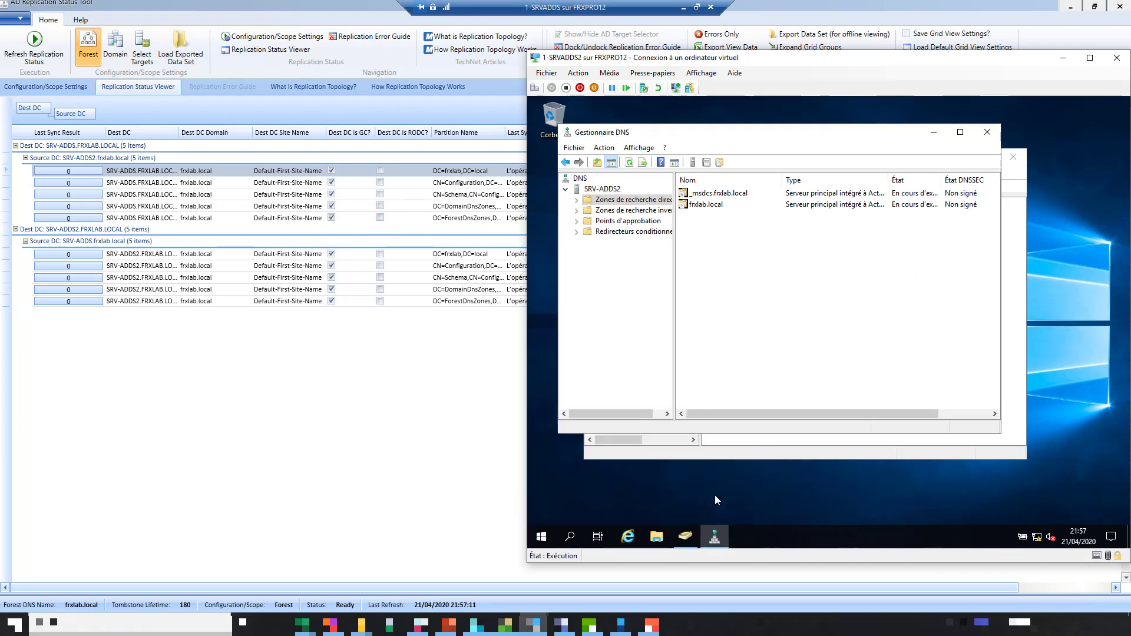
{"action": "right_click", "coordinate": [541, 535]}
{"action": "mouse_move", "coordinate": [600, 498]}
{"action": "left_click", "coordinate": [725, 493]}
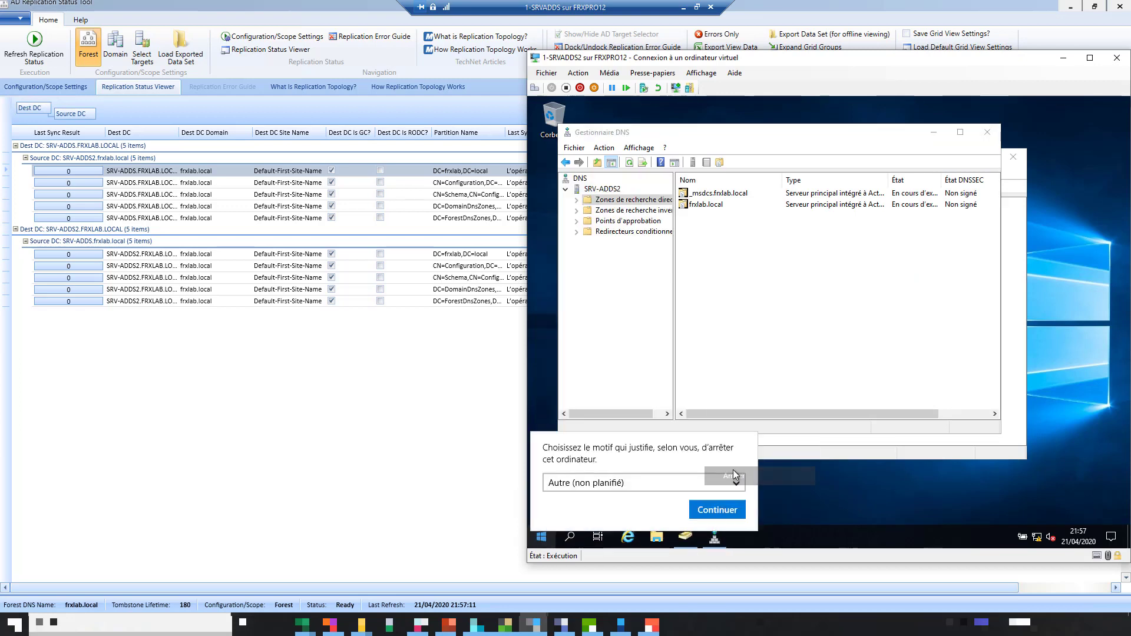
{"action": "left_click", "coordinate": [723, 510]}
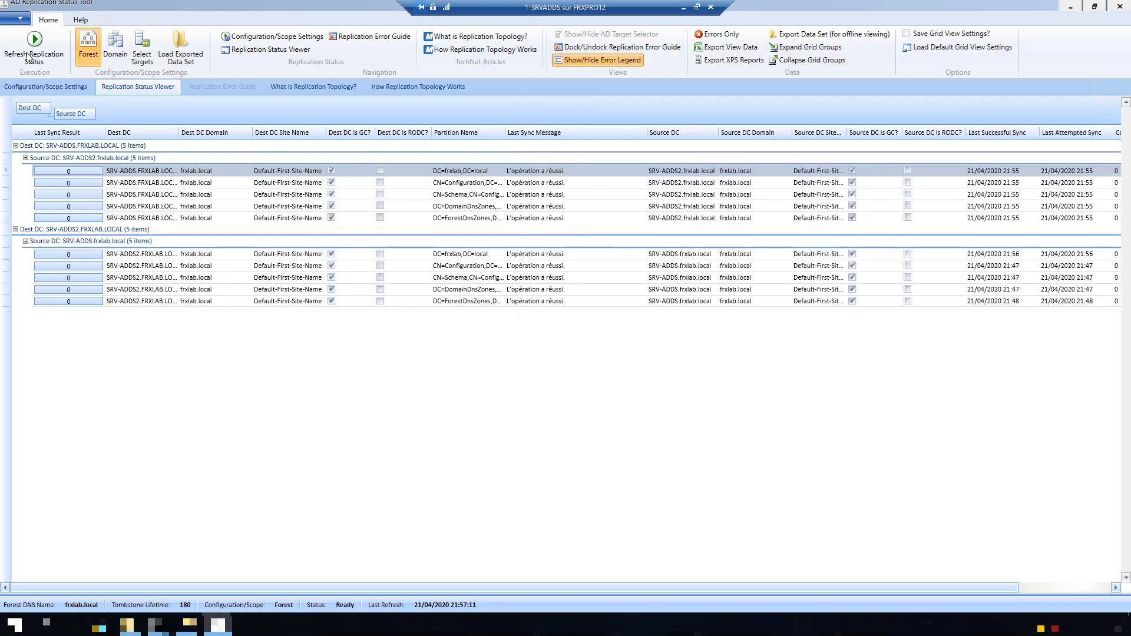
Refresh the forest's replication status again and select the SRV-ADDS2 replication status row in the collection details.
{"action": "left_click", "coordinate": [34, 55]}
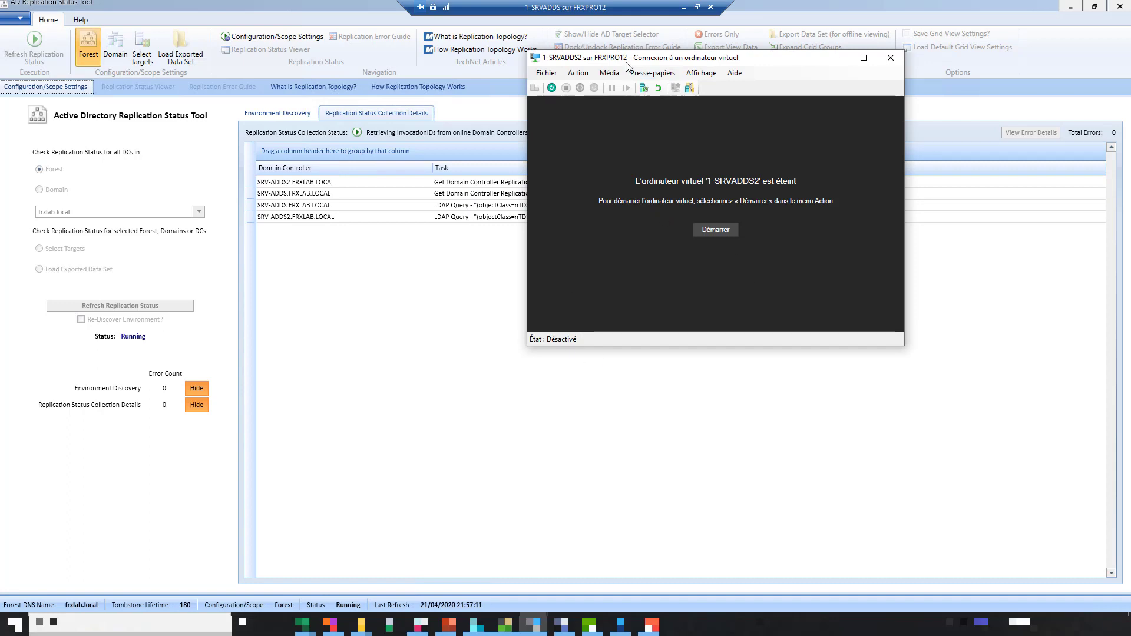
{"action": "left_click_drag", "start_coordinate": [627, 65], "coordinate": [844, 298]}
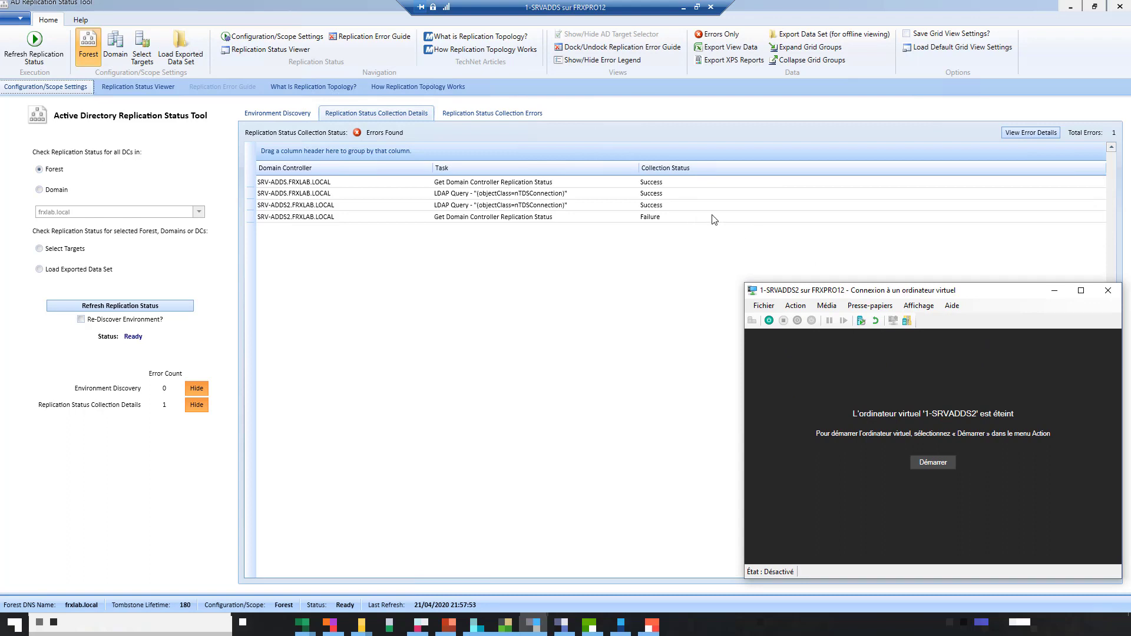
{"action": "left_click", "coordinate": [459, 219]}
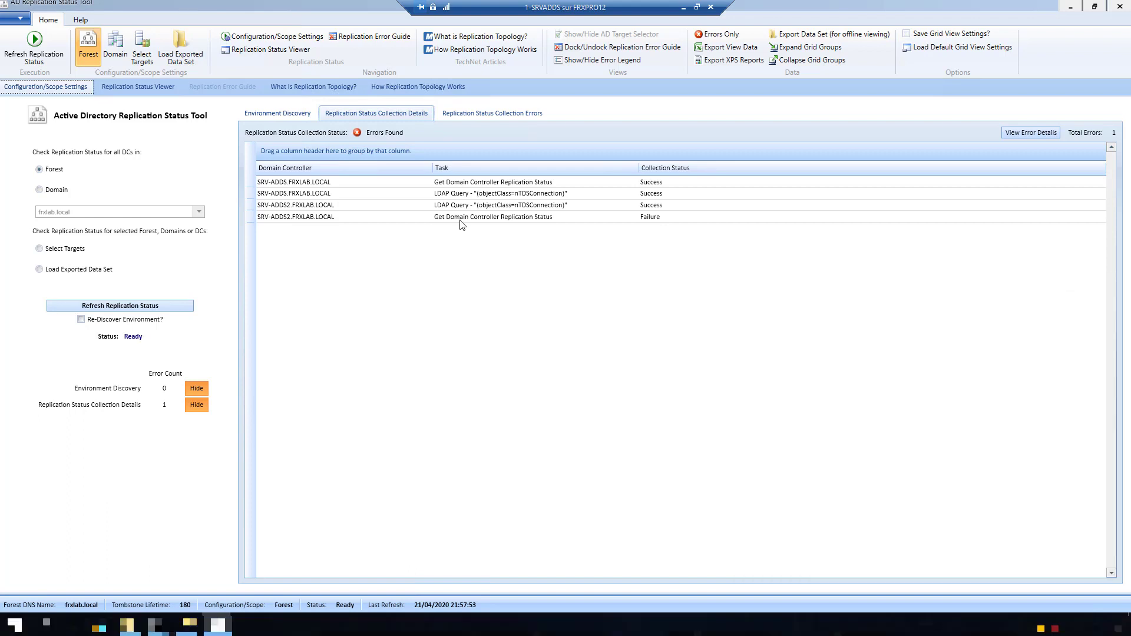
Change the scope to Select Targets and display the forest's domain controllers in the AD Target Selector.
{"action": "left_click", "coordinate": [116, 50]}
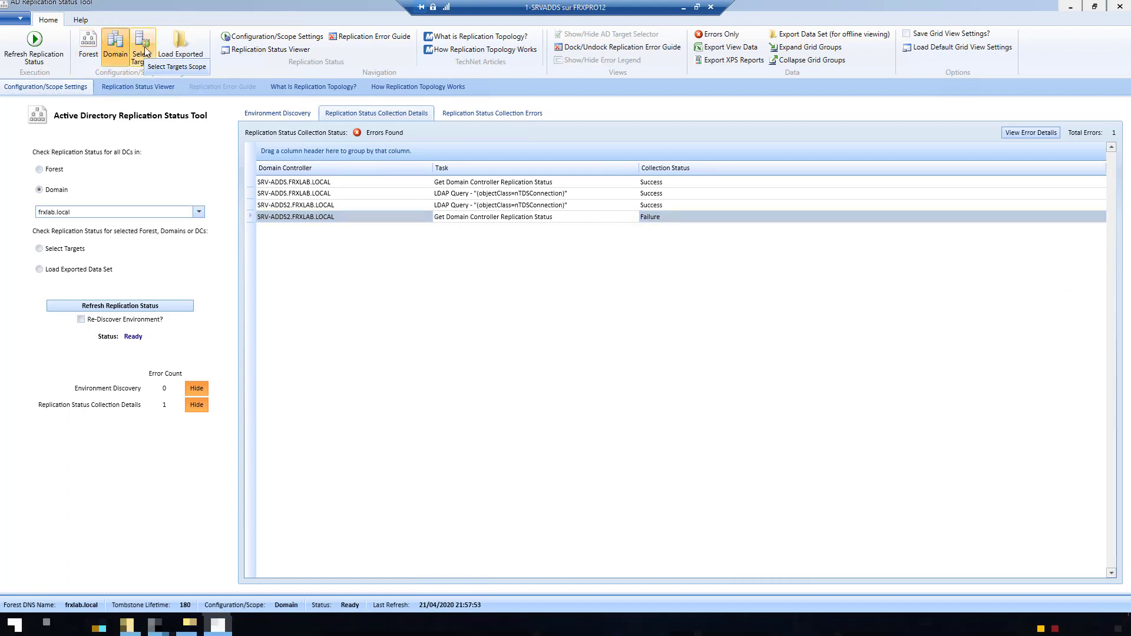
{"action": "left_click", "coordinate": [144, 53]}
{"action": "left_click", "coordinate": [19, 120]}
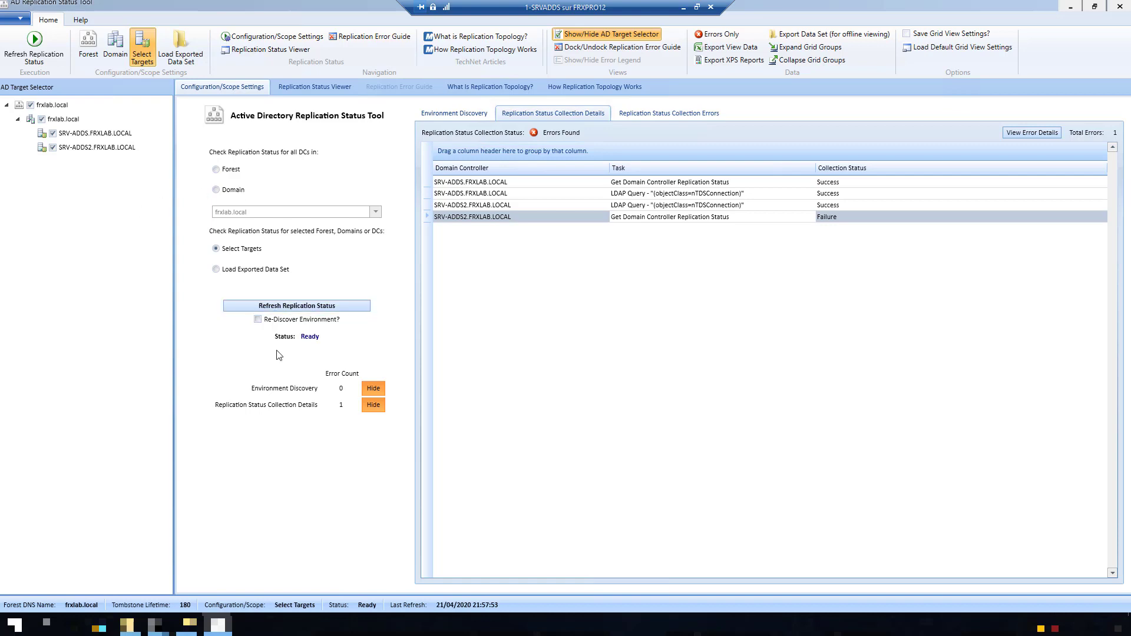
Switch to the administrator command prompt and run repadmin /kcc.
{"action": "left_click", "coordinate": [215, 568]}
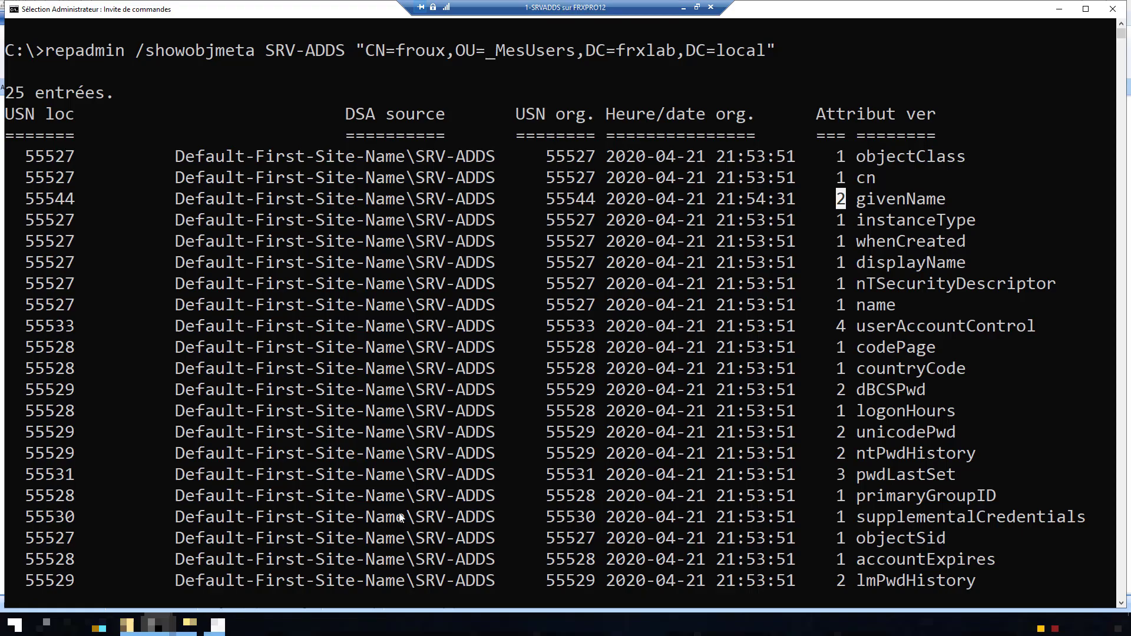
{"action": "type", "text": "repd"}
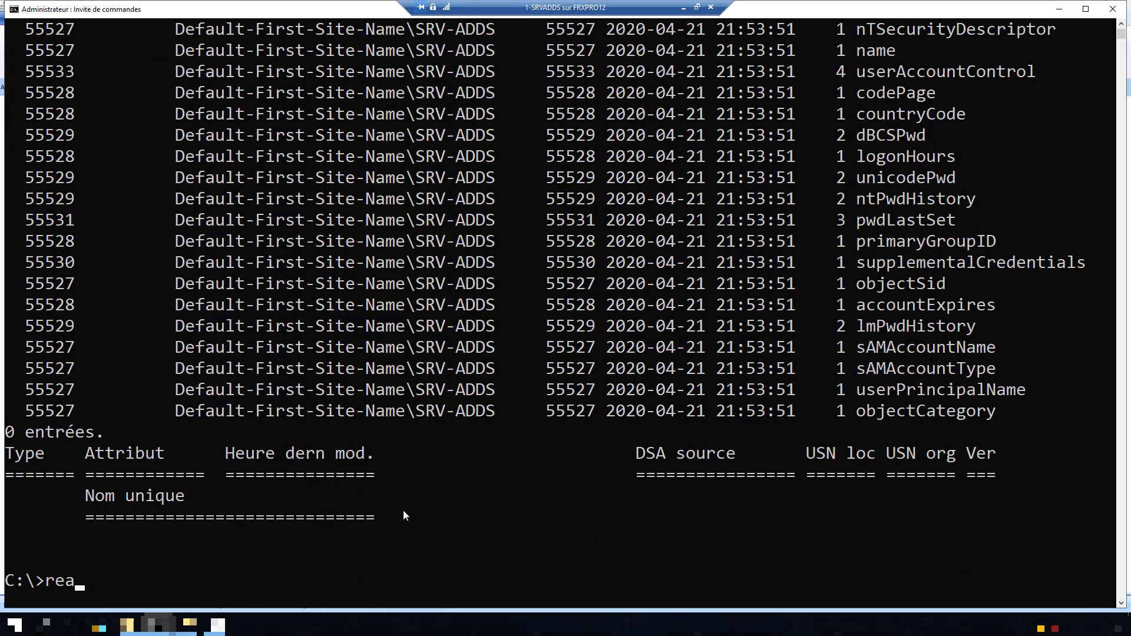
{"action": "type", "text": "admin /kcc"}
{"action": "key", "text": "Return"}
Run repadmin /syncall to synchronize the domain controller with its replication partners.
{"action": "type", "text": "repad"}
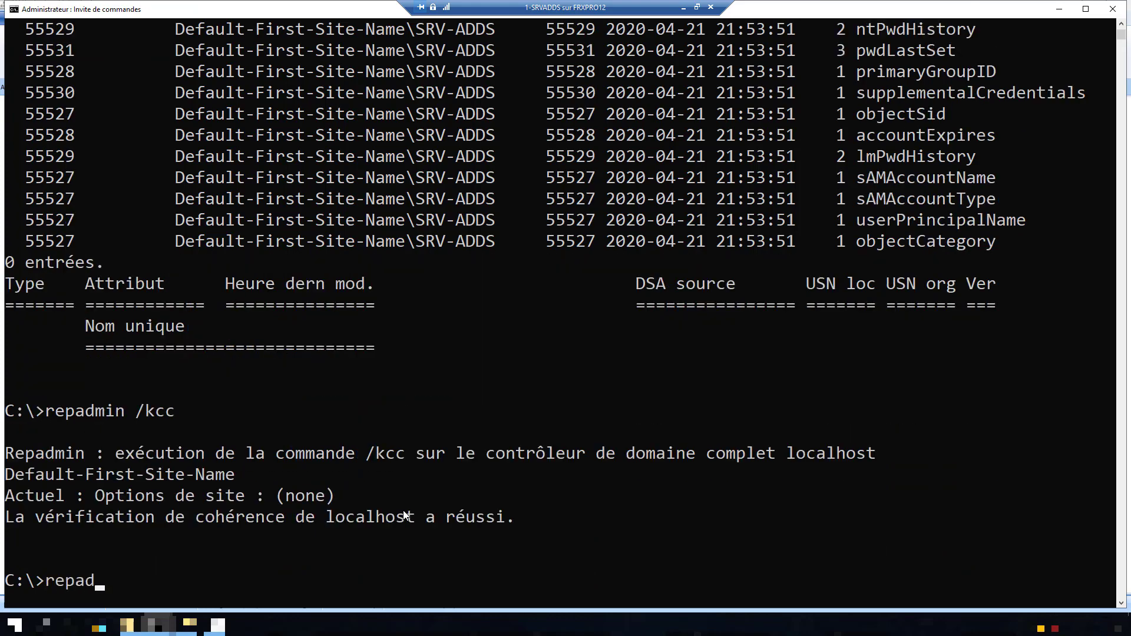
{"action": "type", "text": "min /syncall"}
{"action": "key", "text": "Return"}
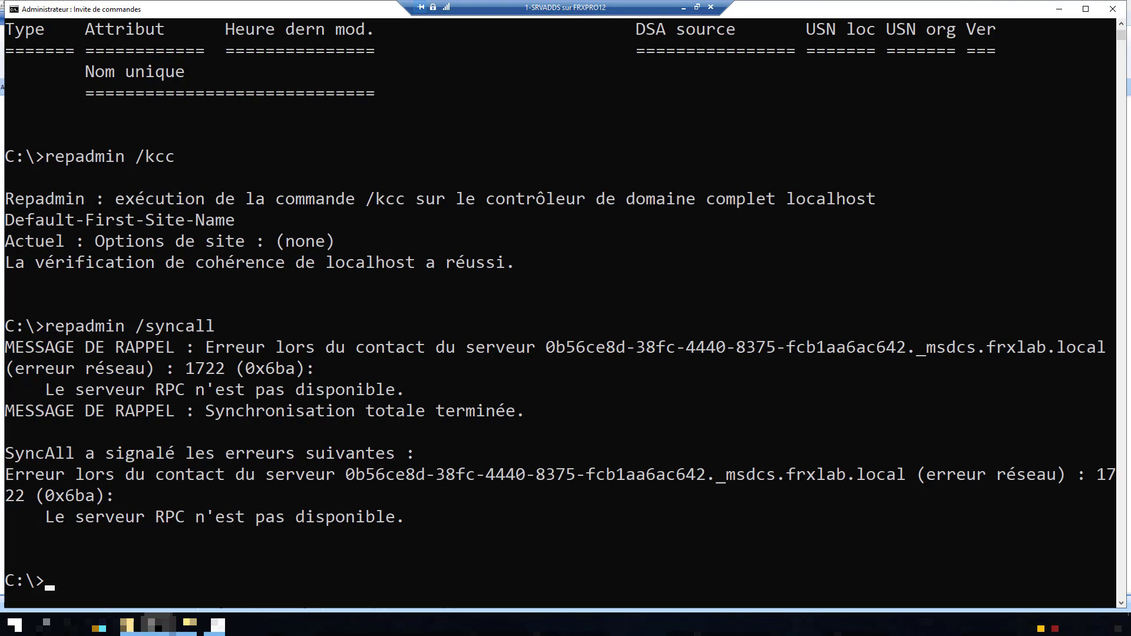
Start the 1-SRVADDS2 virtual machine, continuing from its last state instead of restoring the automatic checkpoint.
{"action": "key", "text": "alt+Tab"}
{"action": "left_click", "coordinate": [932, 462]}
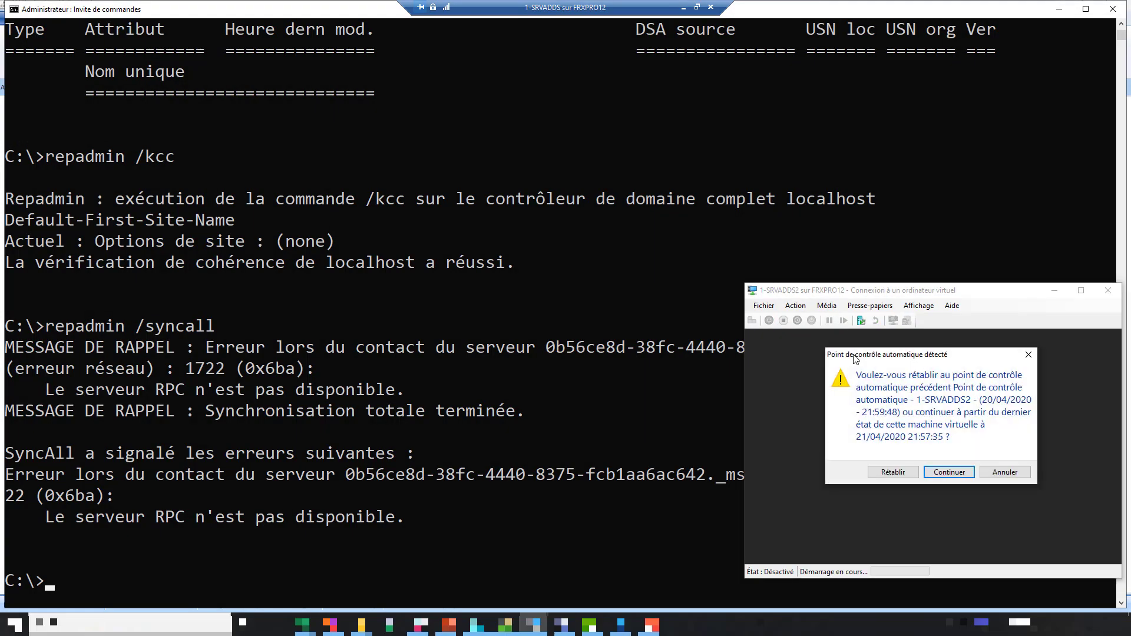
{"action": "left_click", "coordinate": [941, 471]}
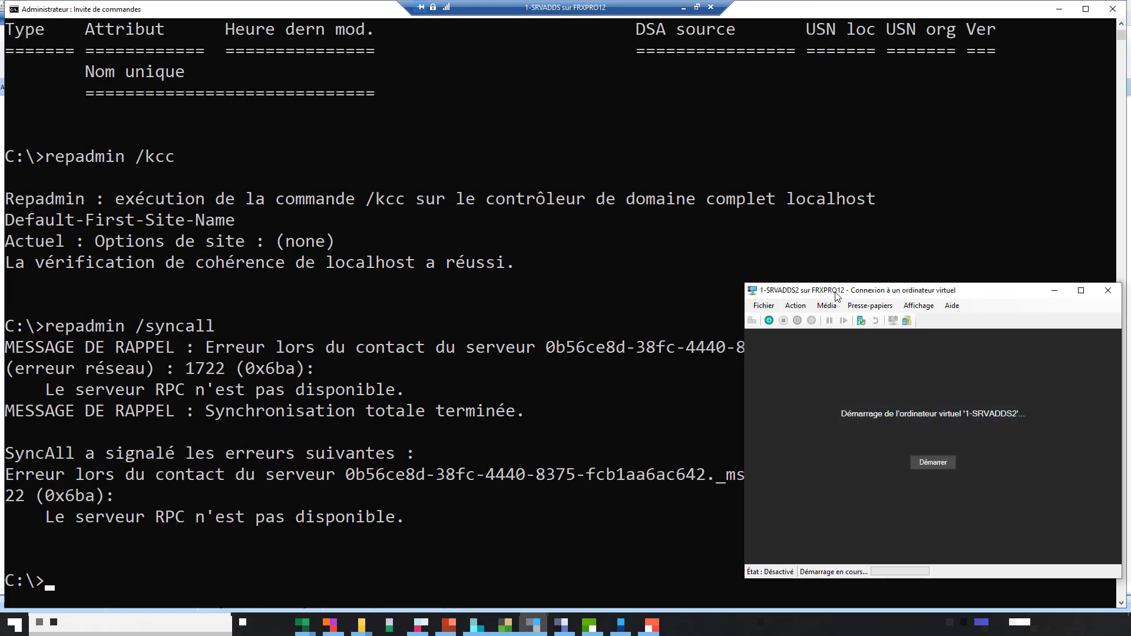
{"action": "left_click_drag", "start_coordinate": [835, 295], "coordinate": [563, 123]}
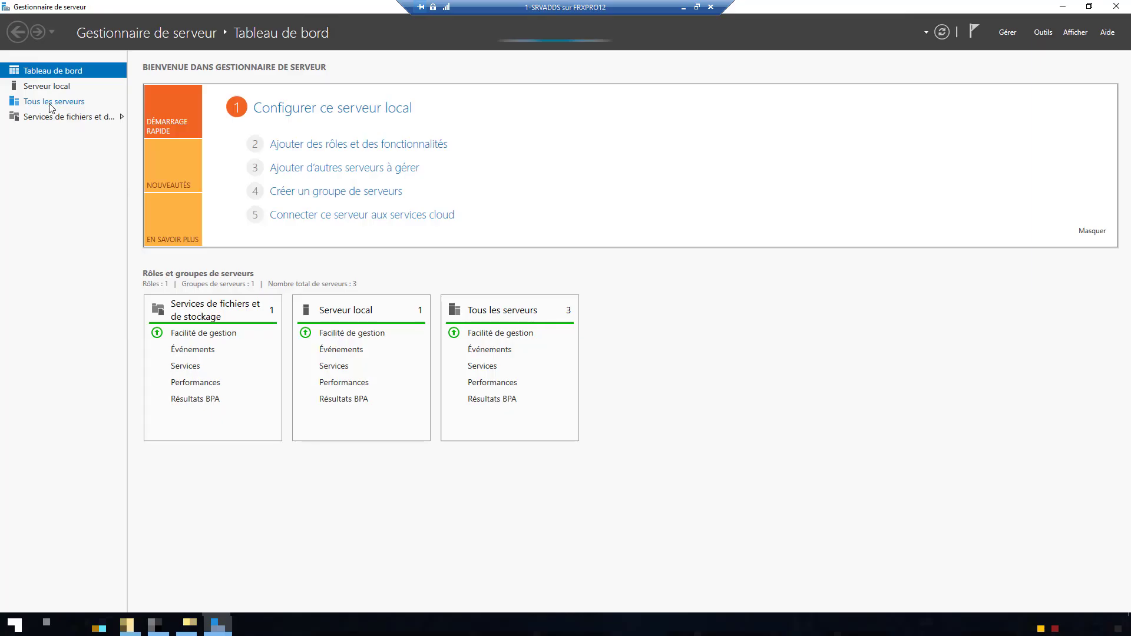
Remove SRV-ADDS-3RODC from the list of all servers in Server Manager.
{"action": "left_click", "coordinate": [51, 104]}
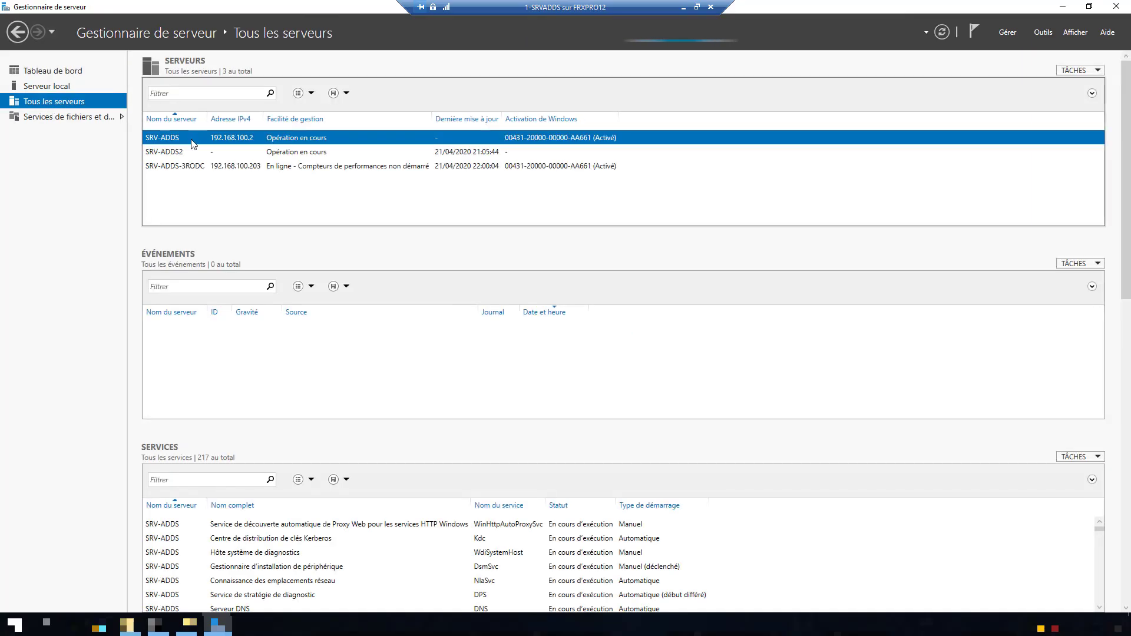
{"action": "right_click", "coordinate": [187, 170]}
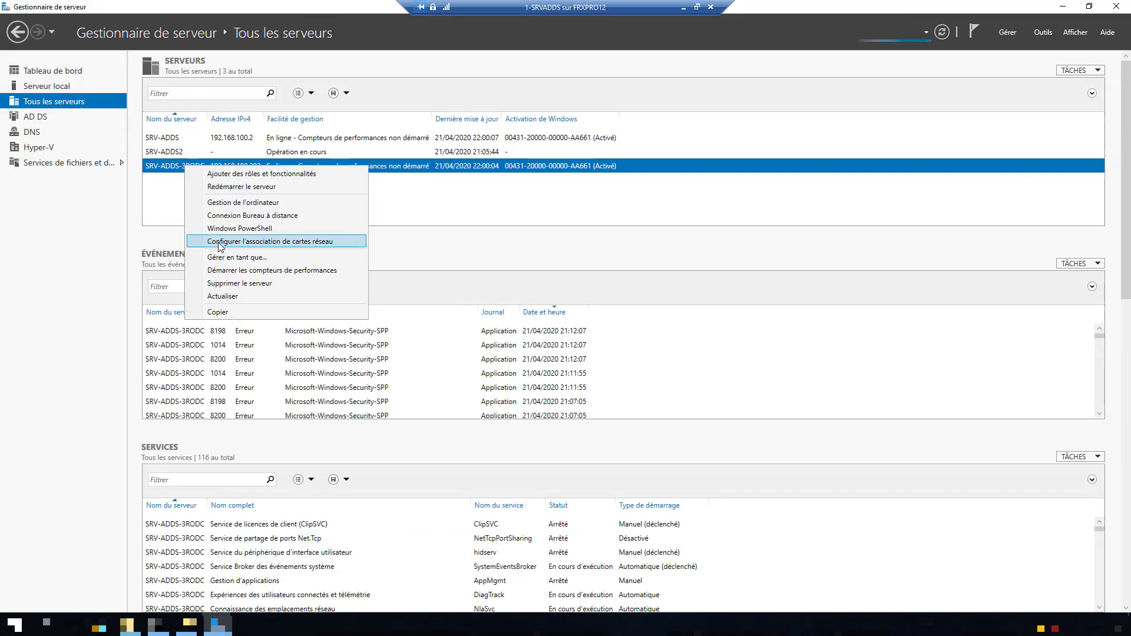
{"action": "left_click", "coordinate": [228, 289]}
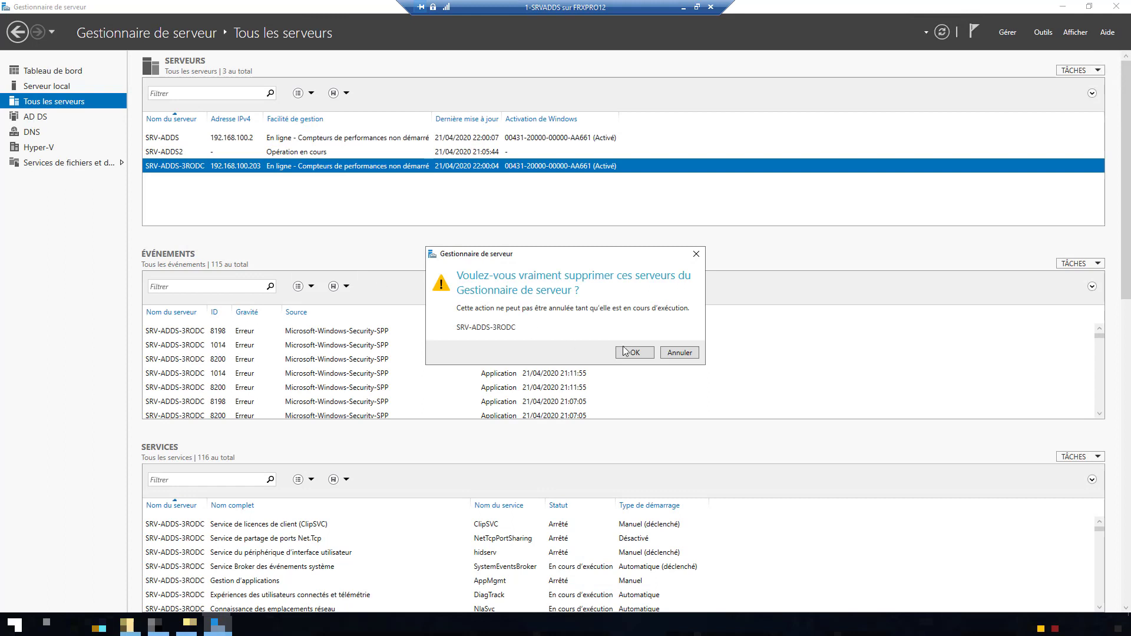
{"action": "left_click", "coordinate": [627, 351]}
Start the role and feature removal wizard with SRV-ADDS2.frxlab.local as destination and proceed to its server roles.
{"action": "left_click", "coordinate": [185, 155]}
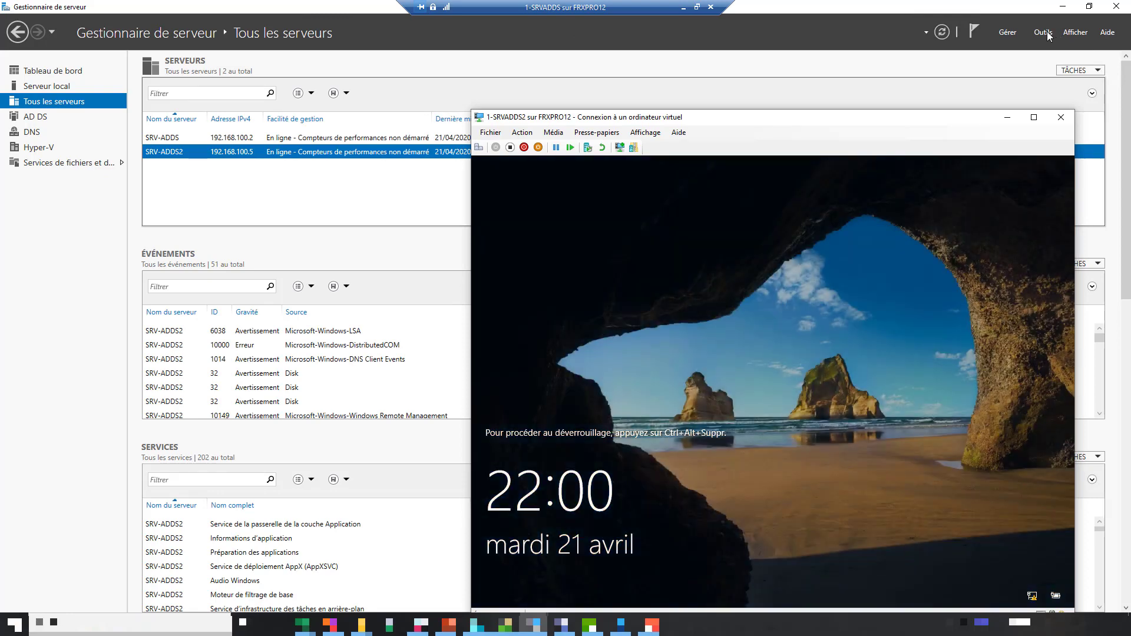
{"action": "left_click", "coordinate": [1046, 33]}
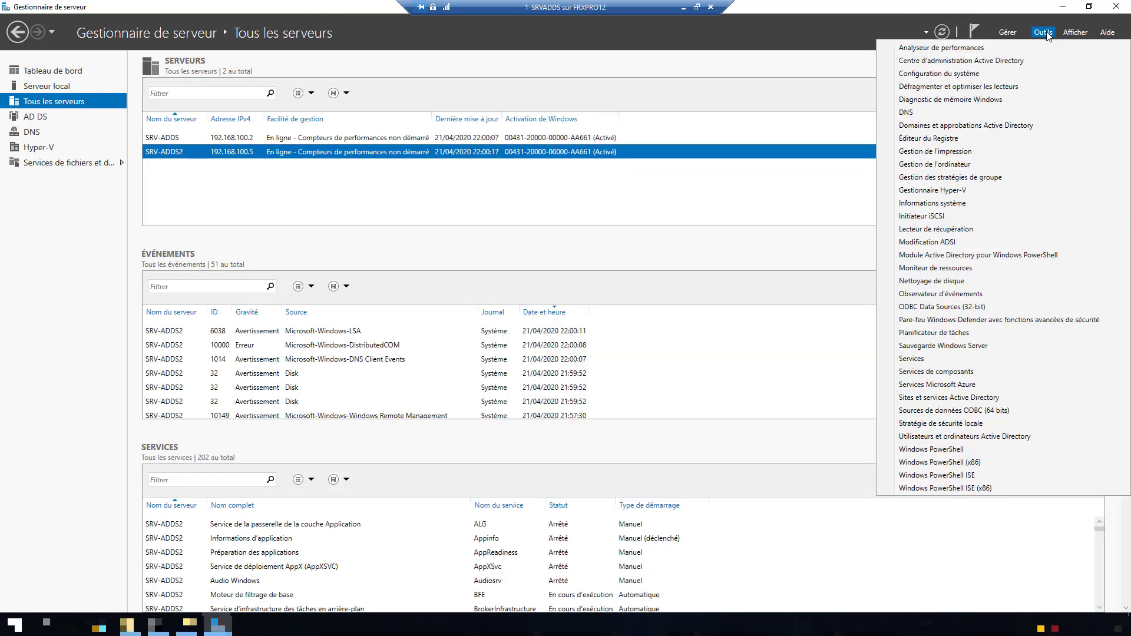
{"action": "left_click", "coordinate": [1009, 33]}
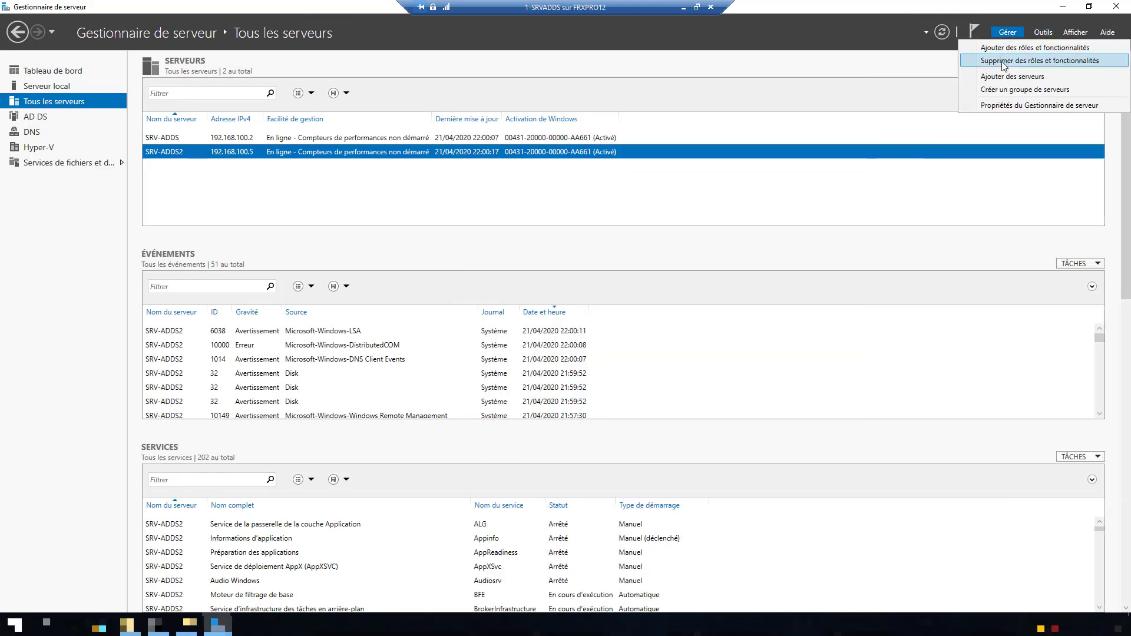
{"action": "left_click", "coordinate": [1003, 60]}
{"action": "left_click", "coordinate": [174, 200]}
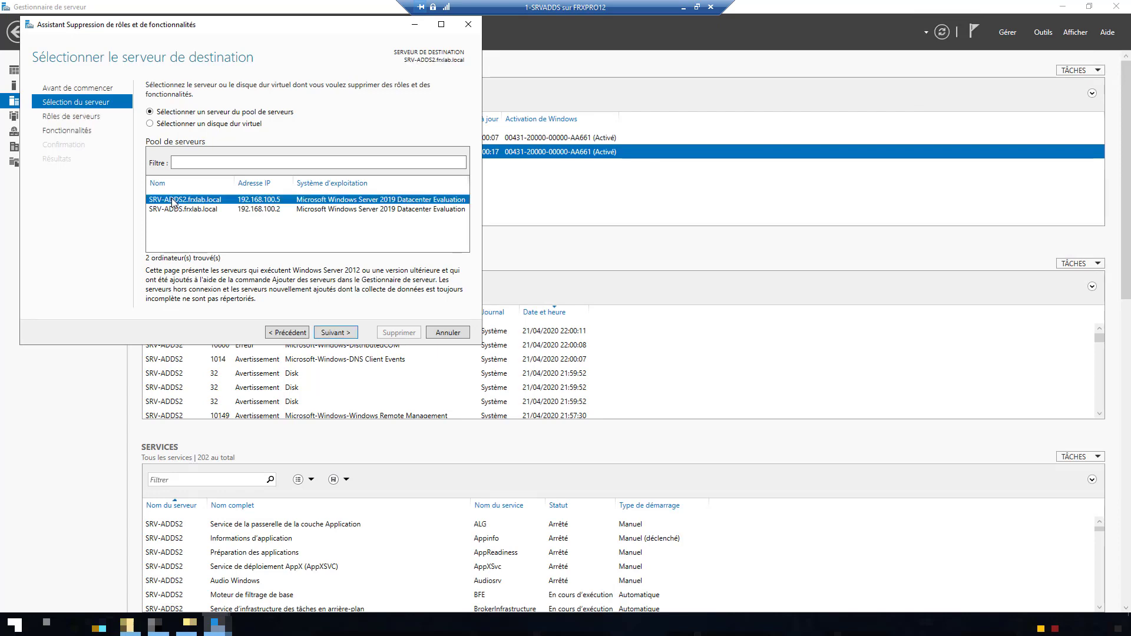
{"action": "left_click", "coordinate": [325, 333]}
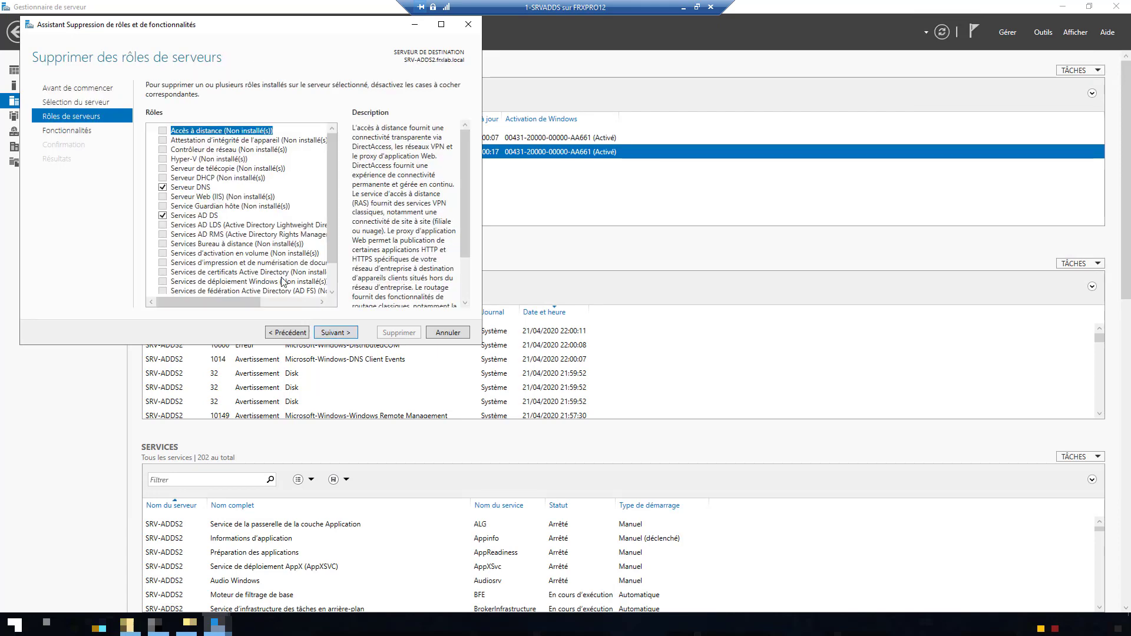
Deselect the Services AD DS role with its management tools and start demoting the domain controller.
{"action": "left_click", "coordinate": [162, 216]}
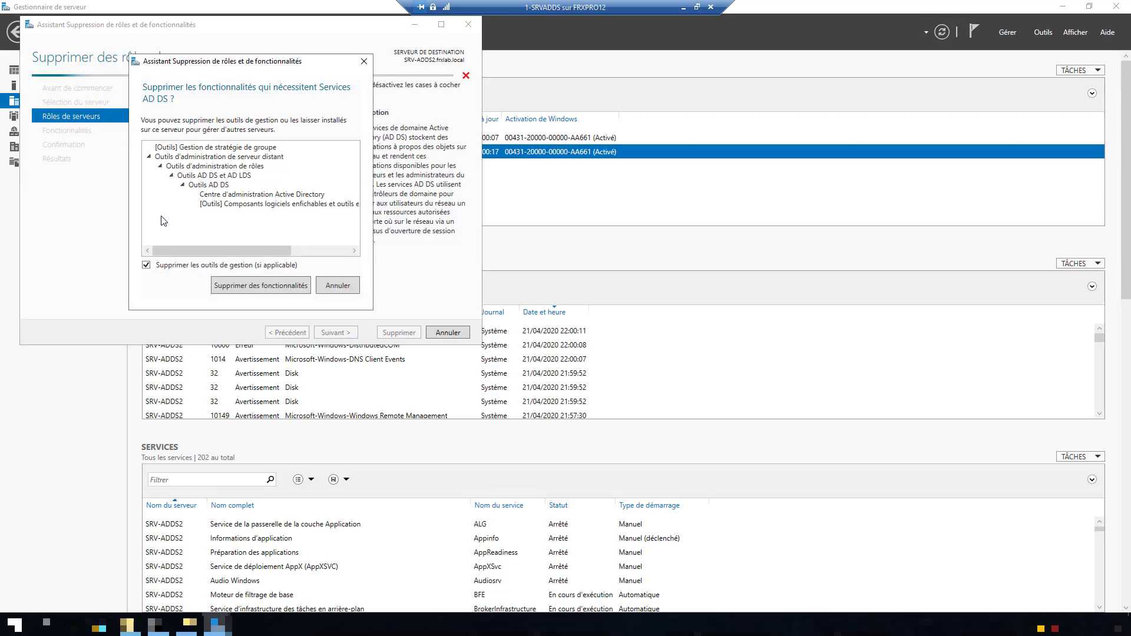
{"action": "left_click", "coordinate": [238, 286]}
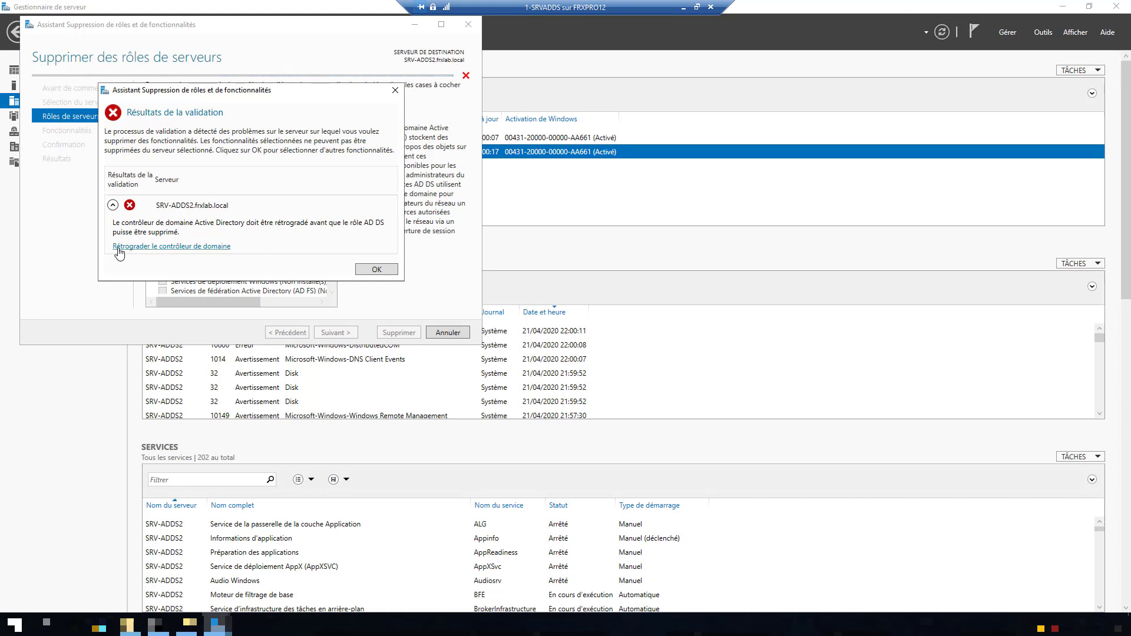
{"action": "left_click", "coordinate": [172, 246]}
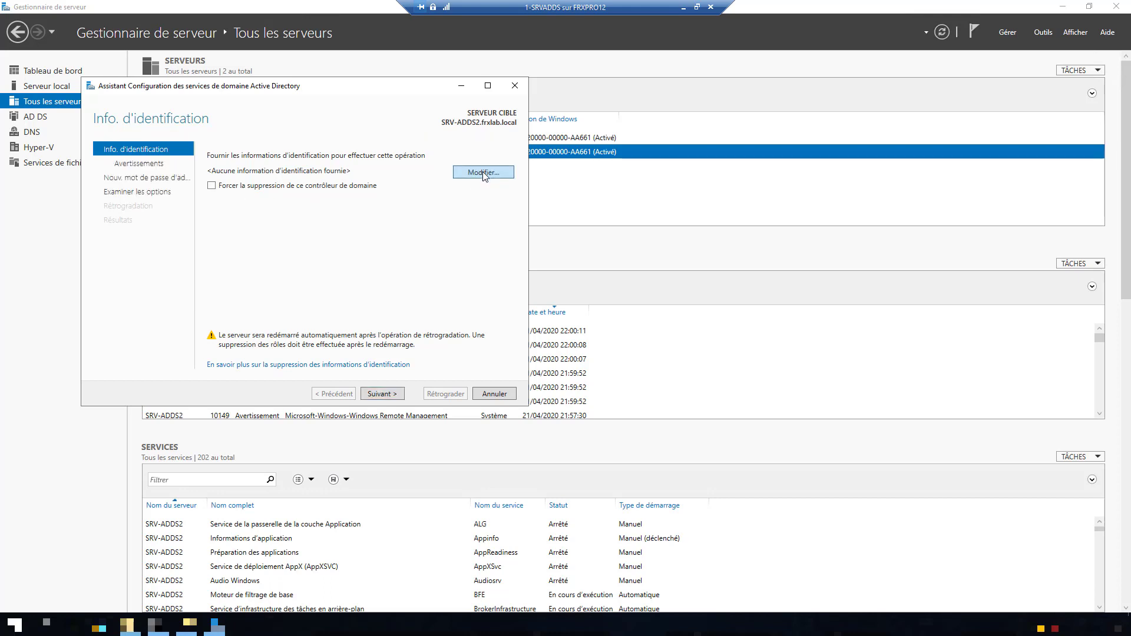
Provide the deployment credentials for the demotion: user name administrateur and the account password.
{"action": "left_click", "coordinate": [483, 171]}
{"action": "type", "text": "admi"}
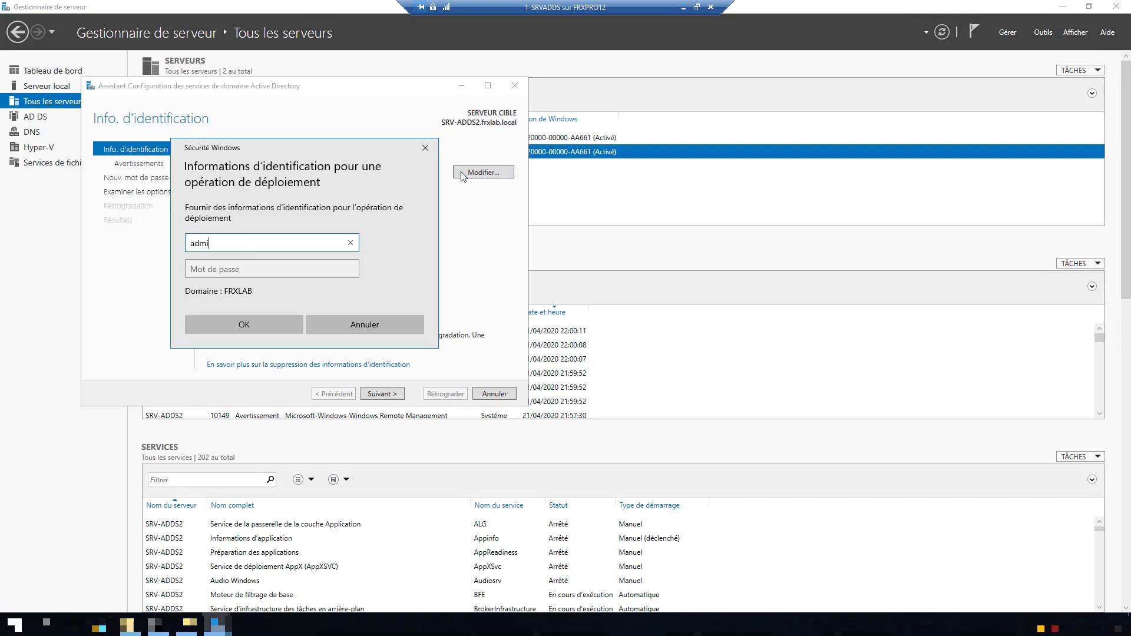
{"action": "type", "text": "nistrateur"}
{"action": "key", "text": "Tab"}
{"action": "type", "text": "••"}
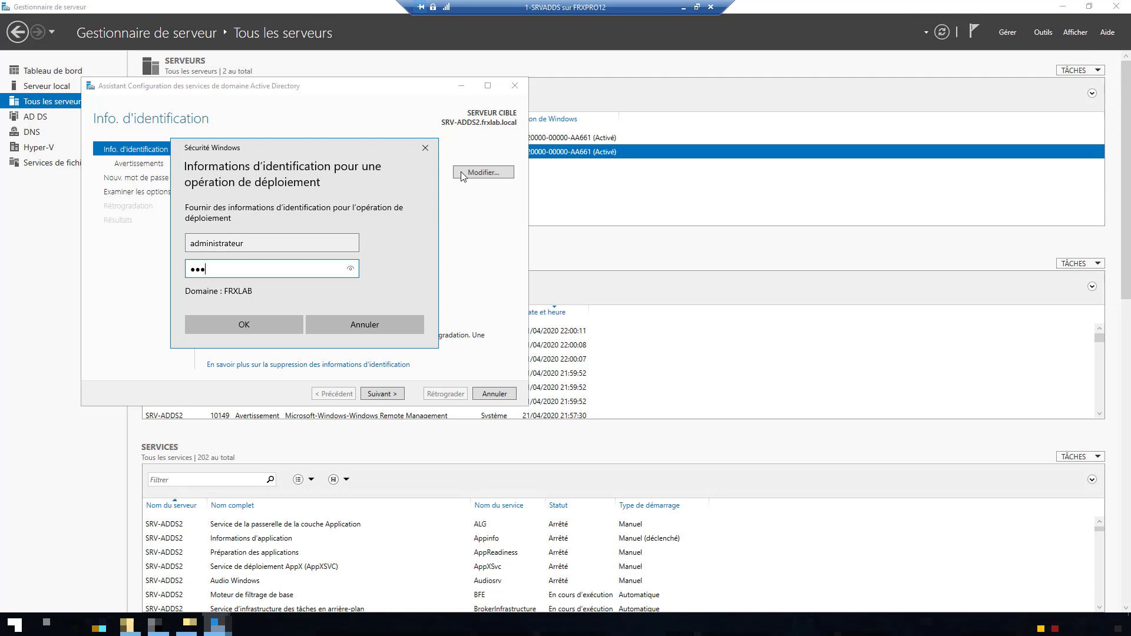
{"action": "key", "text": "BackSpace"}
{"action": "key", "text": "BackSpace"}
{"action": "key", "text": "BackSpace"}
{"action": "type", "text": "••"}
{"action": "key", "text": "Return"}
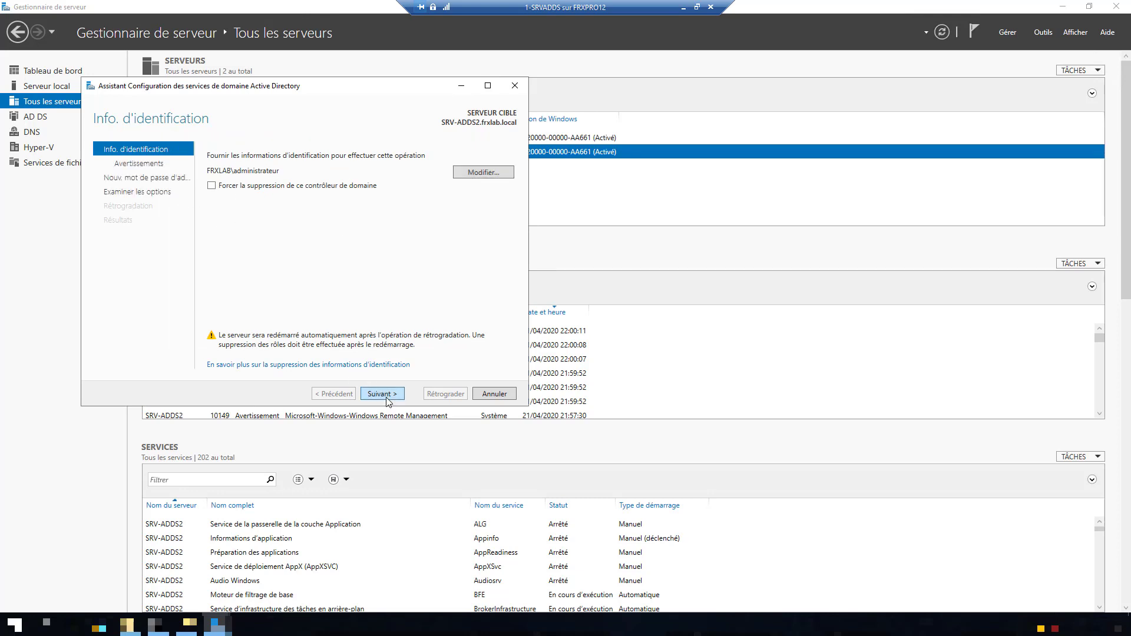
Proceed to the warnings and agree to continue with the removal despite the hosted DNS server and global catalog roles.
{"action": "left_click", "coordinate": [387, 395]}
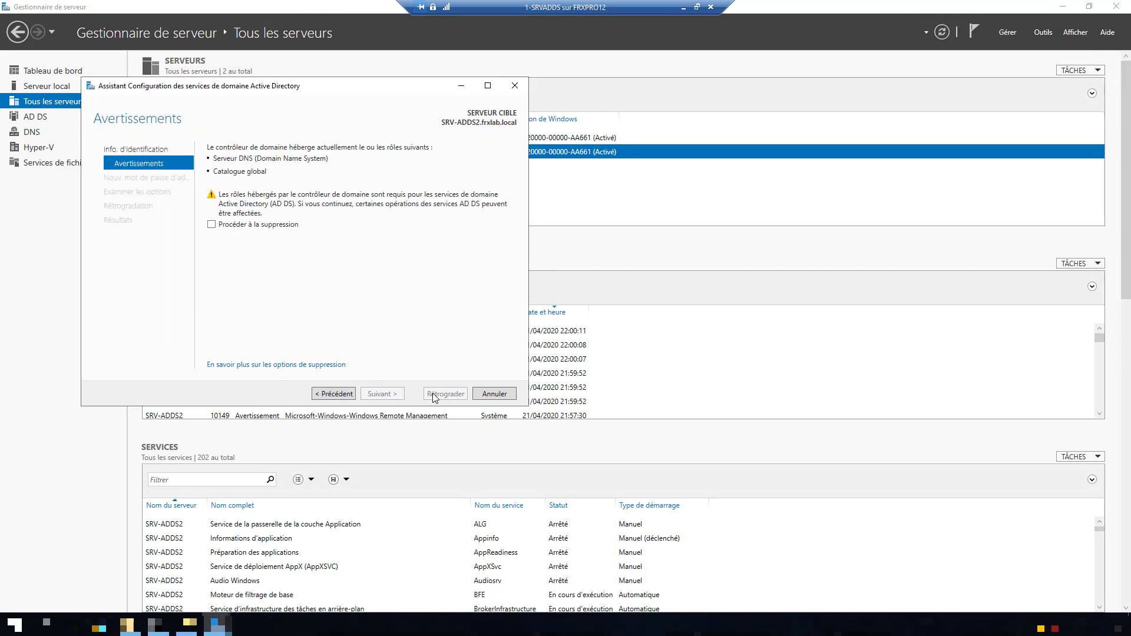
{"action": "left_click", "coordinate": [211, 225]}
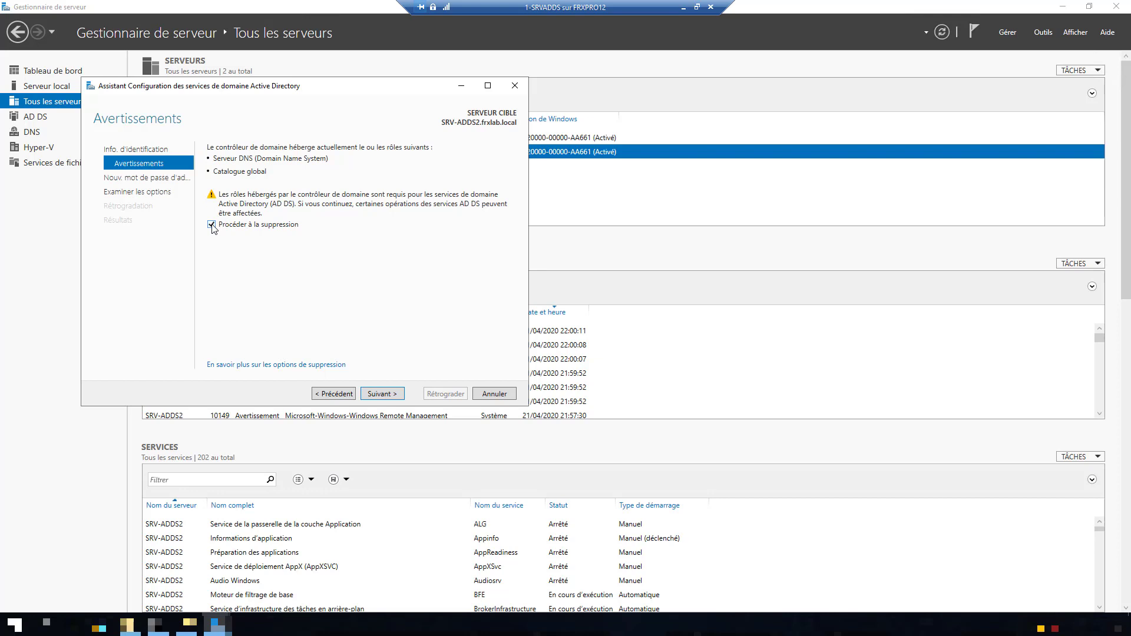
{"action": "left_click", "coordinate": [393, 398]}
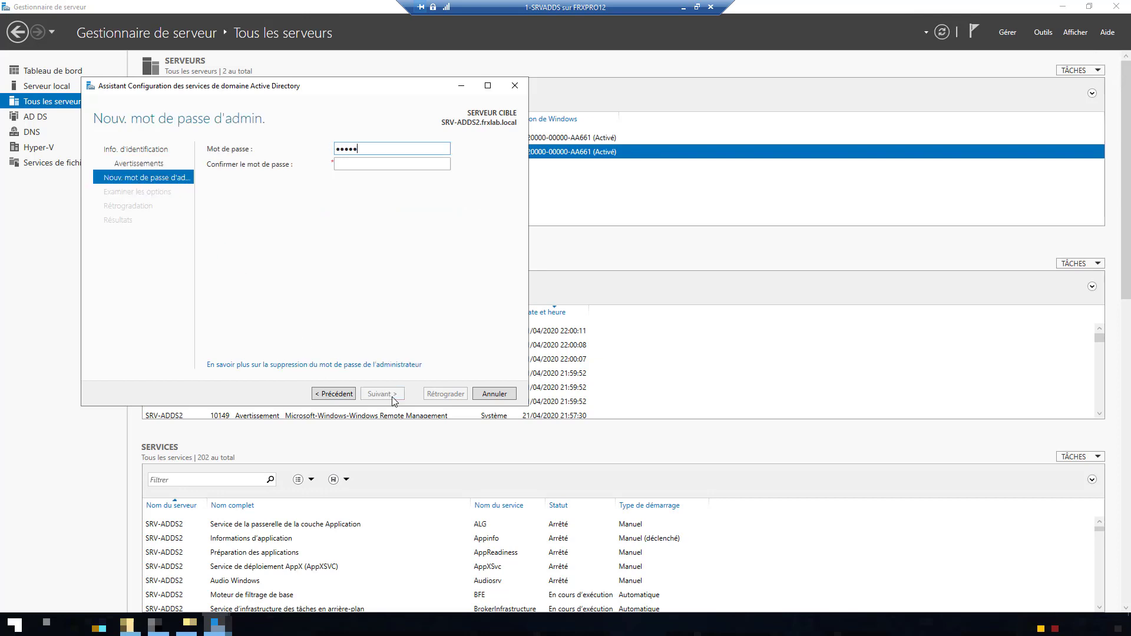
Enter and confirm the new administrator password for SRV-ADDS2 and start demoting the domain controller.
{"action": "type", "text": "•••••••••••••"}
{"action": "key", "text": "Tab"}
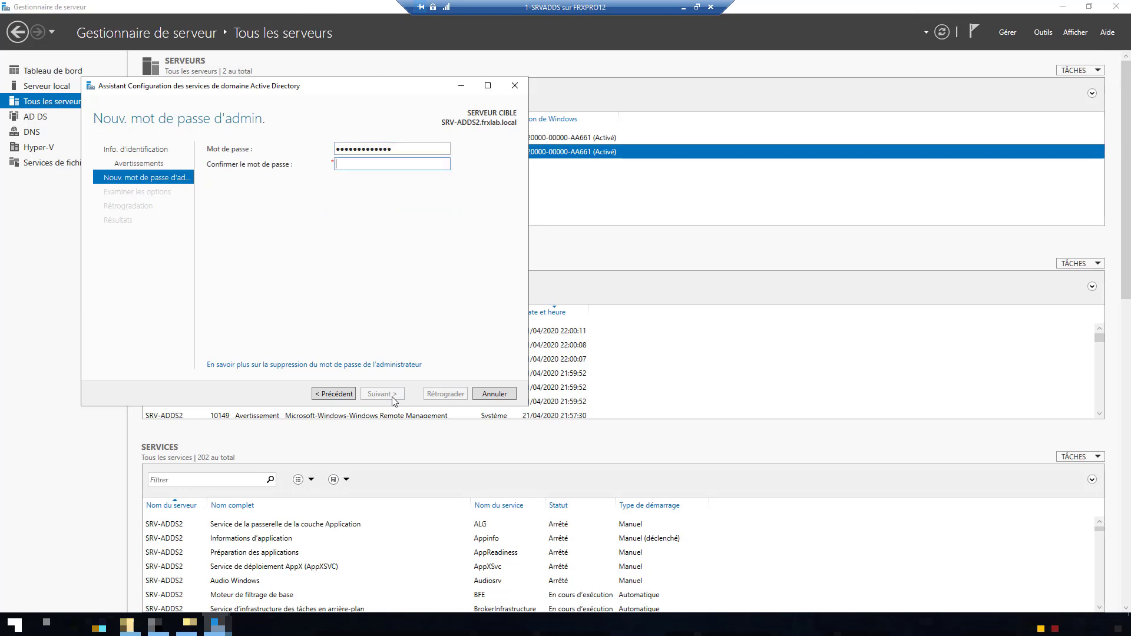
{"action": "type", "text": "•••••••••••••"}
{"action": "left_click", "coordinate": [393, 395]}
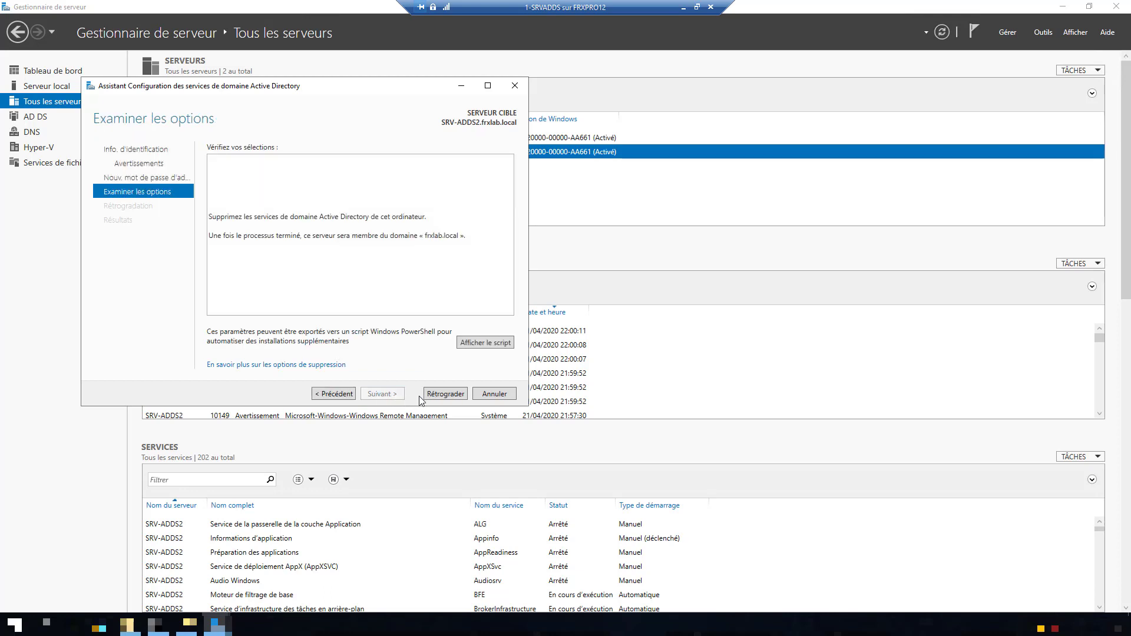
{"action": "left_click", "coordinate": [434, 398]}
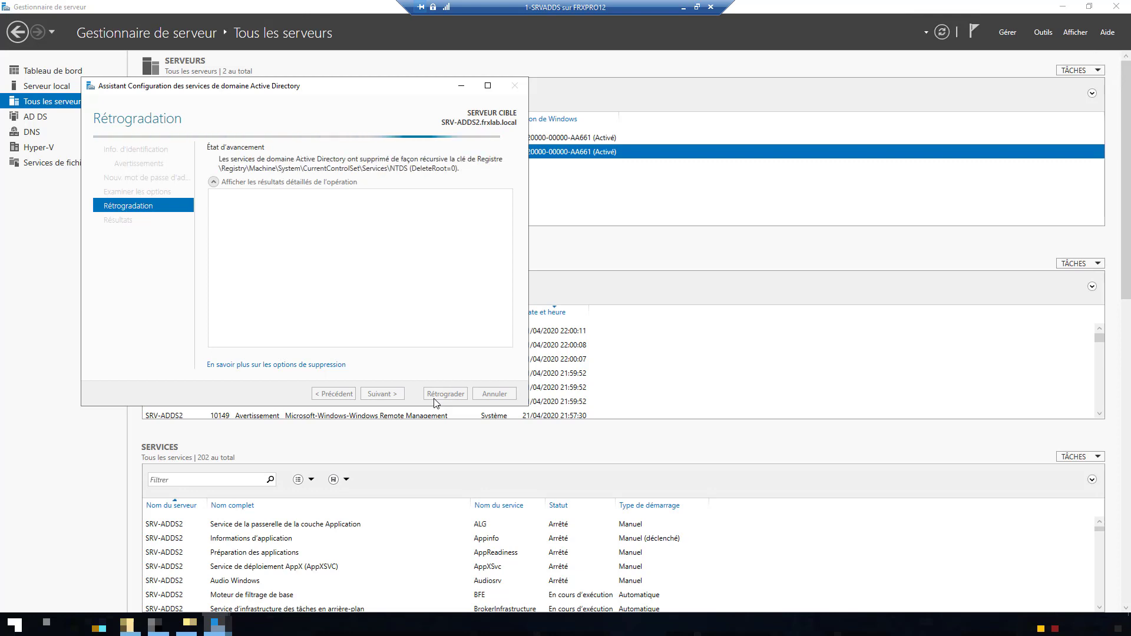
{"action": "left_click", "coordinate": [435, 400]}
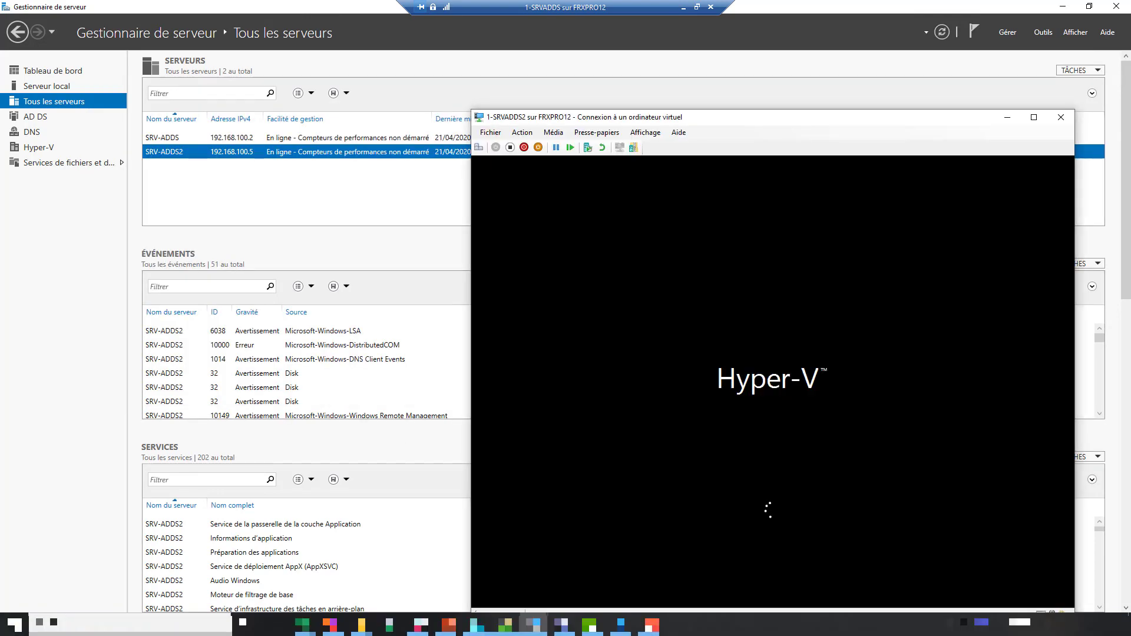
Start a new role and feature removal with SRV-ADDS2.frxlab.local as the destination server.
{"action": "left_click", "coordinate": [1007, 31]}
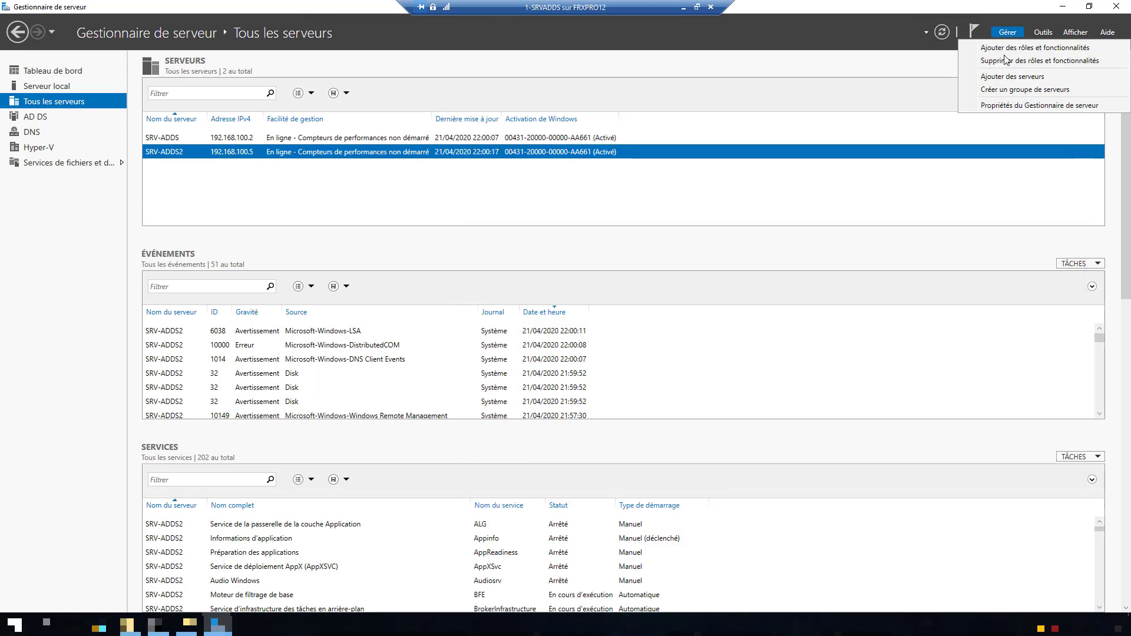
{"action": "left_click", "coordinate": [1005, 60]}
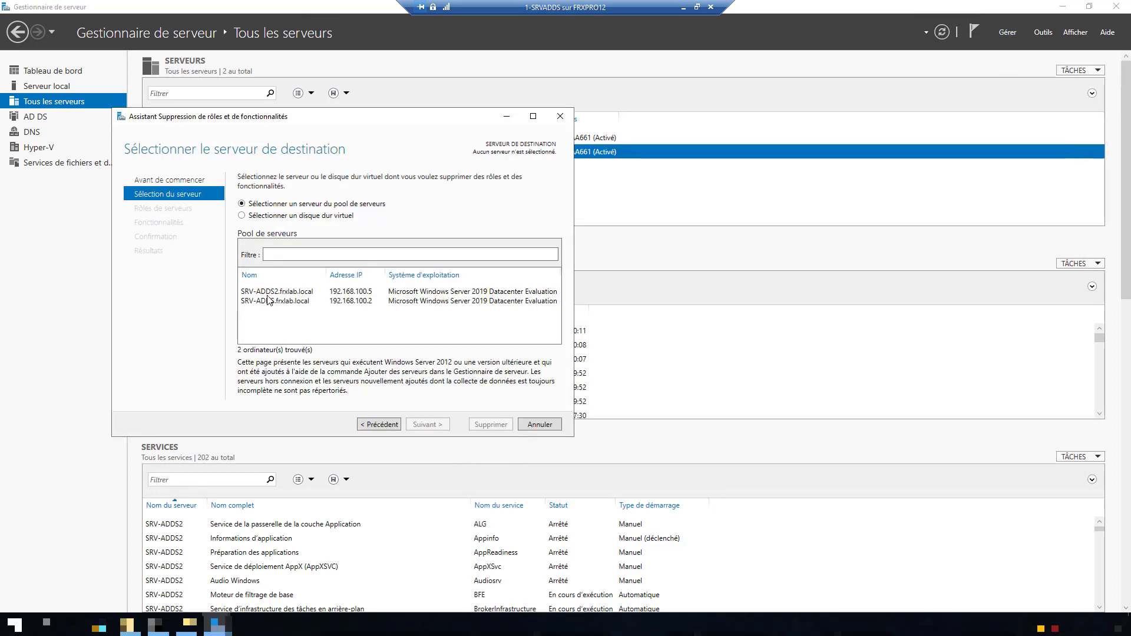
{"action": "left_click", "coordinate": [267, 294]}
{"action": "left_click", "coordinate": [427, 425]}
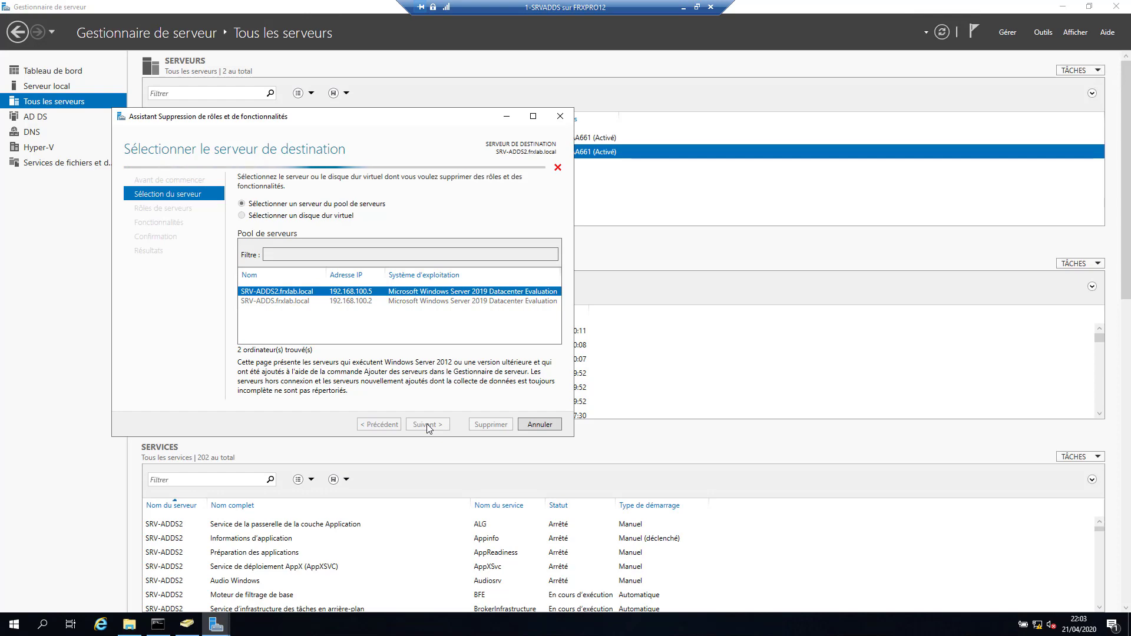
Deselect the Services AD DS and Serveur DNS roles with their management tools and start their removal.
{"action": "left_click", "coordinate": [254, 307]}
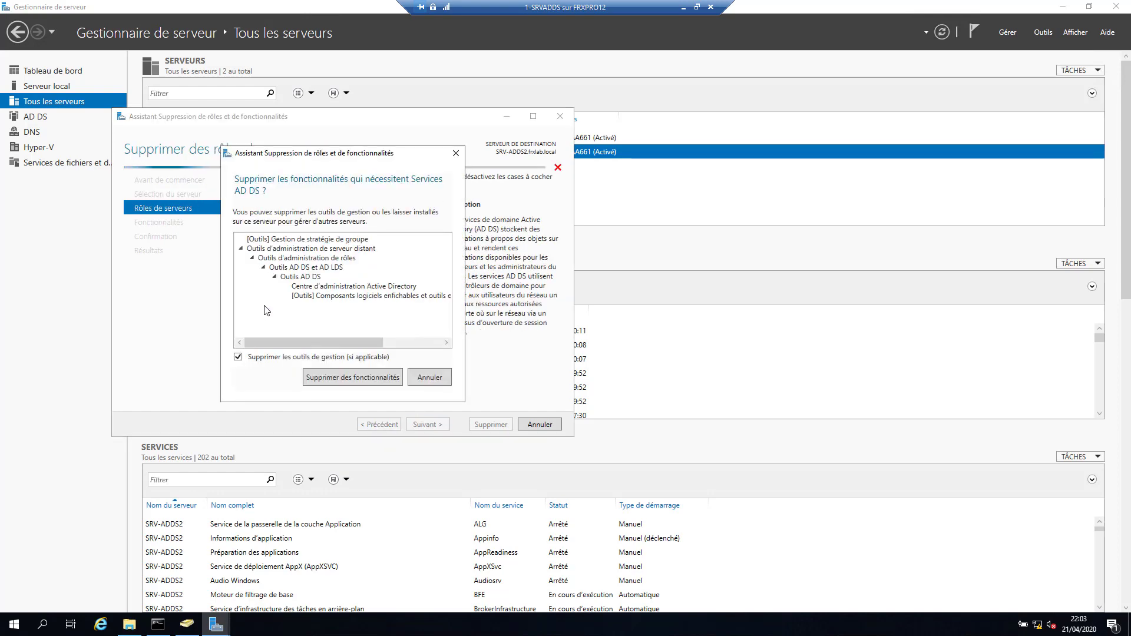
{"action": "key", "text": "Return"}
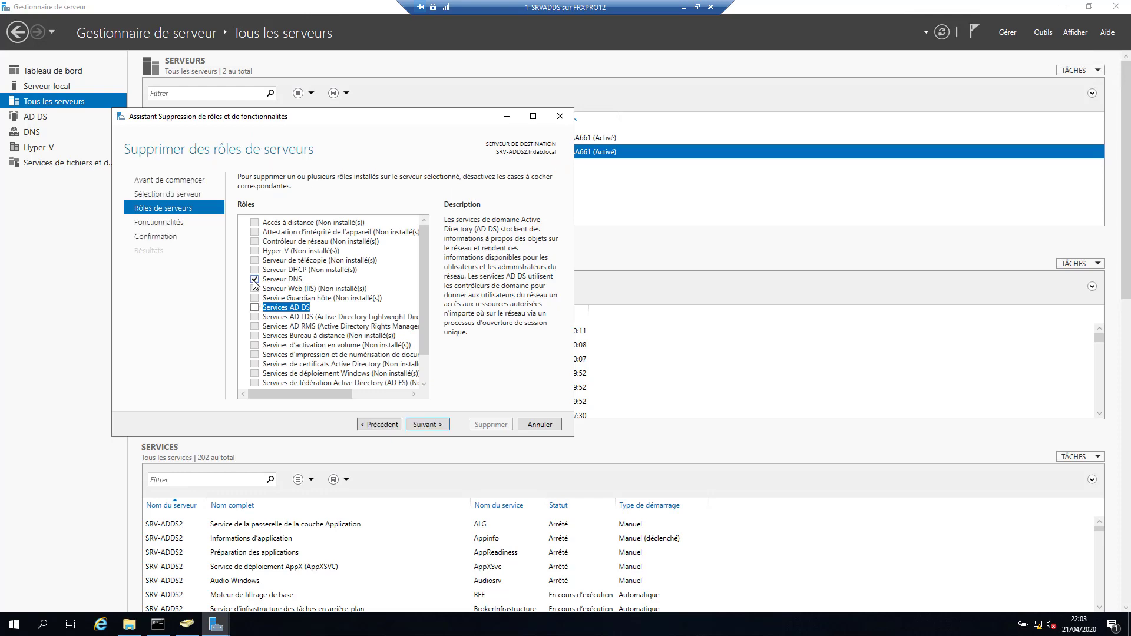
{"action": "left_click", "coordinate": [254, 279]}
{"action": "left_click", "coordinate": [329, 384]}
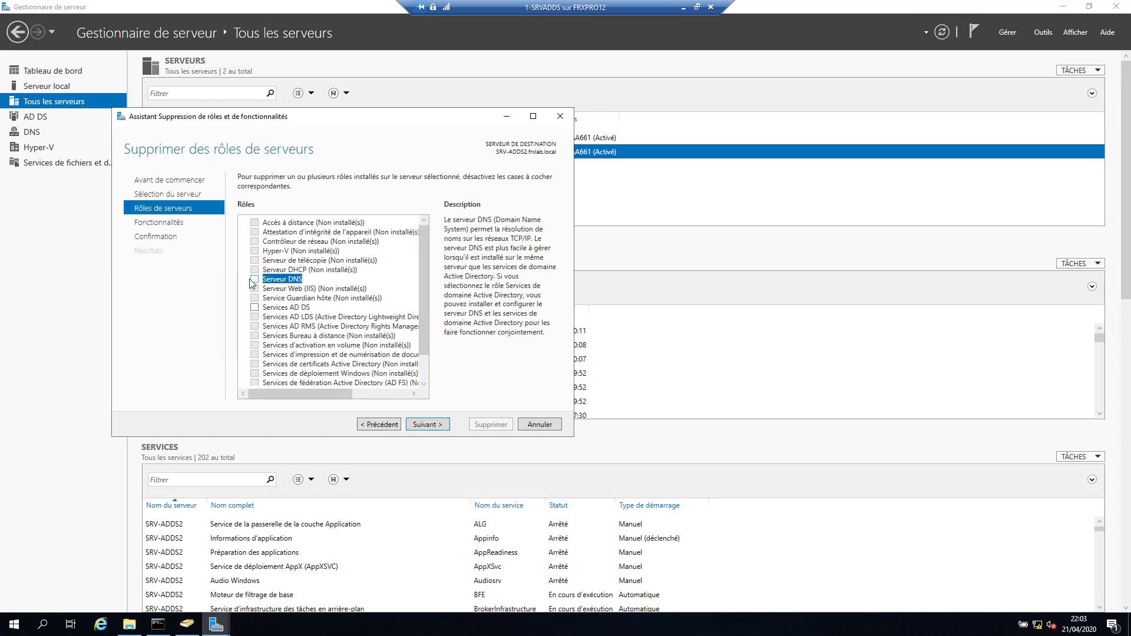
{"action": "left_click", "coordinate": [420, 425]}
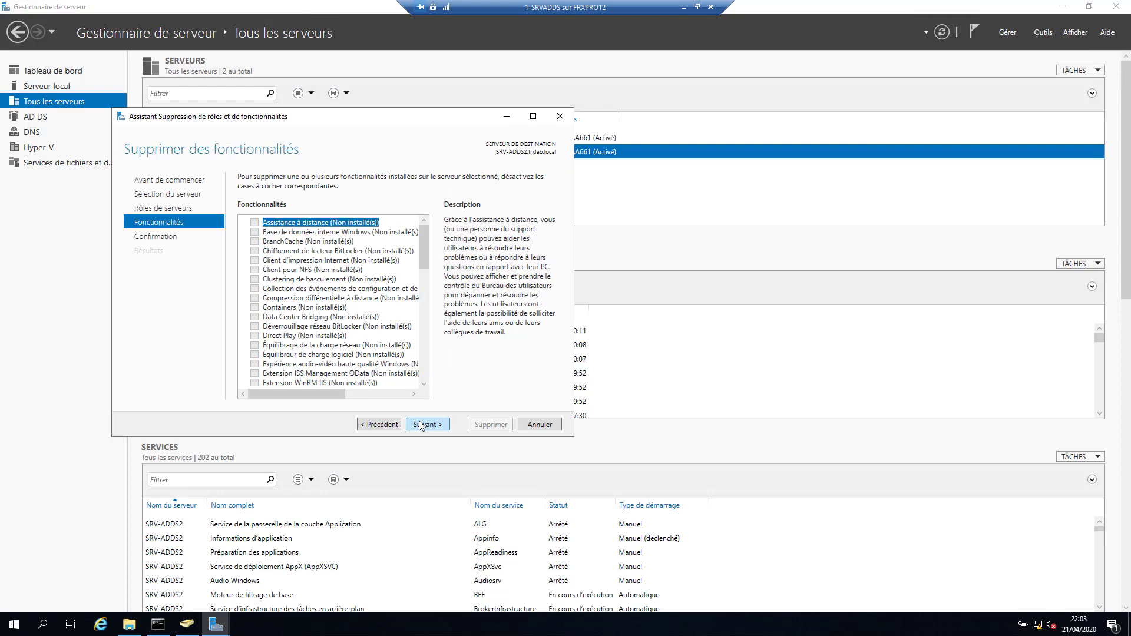
{"action": "left_click", "coordinate": [421, 425]}
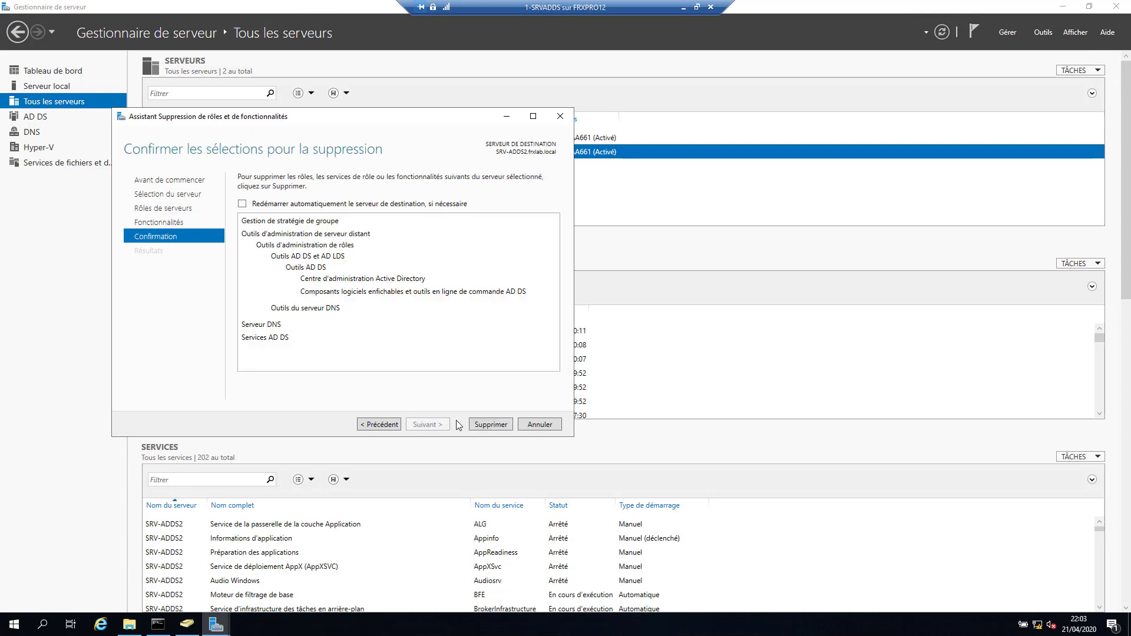
{"action": "left_click", "coordinate": [503, 424]}
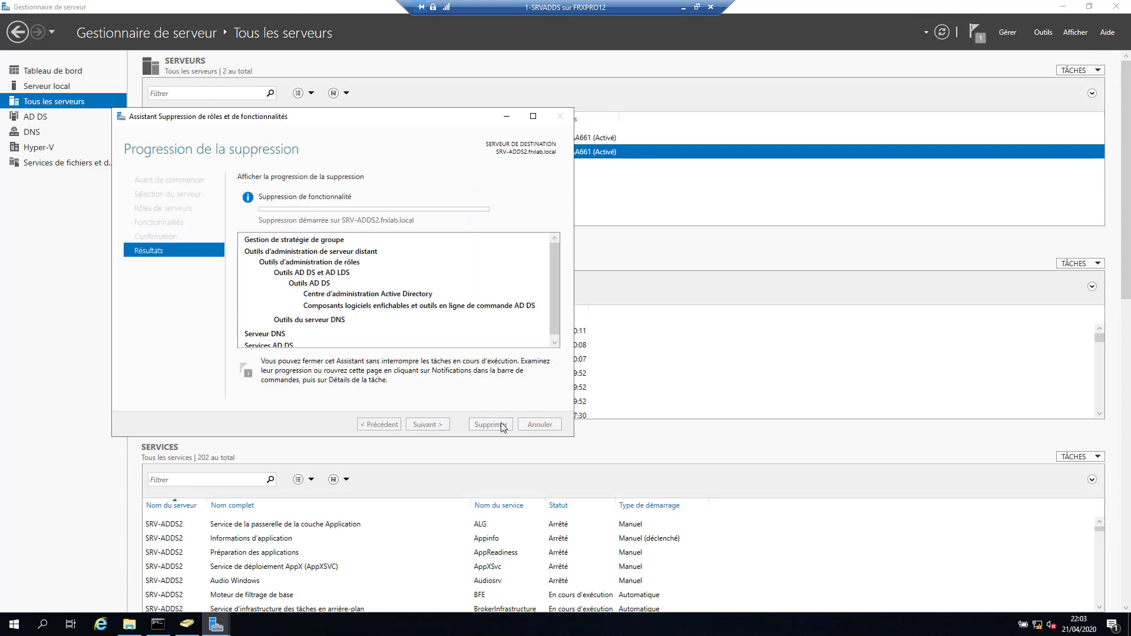
In Active Directory Users and Computers, check the operations master of the frxlab.local domain, then uncover the removal progress.
{"action": "left_click", "coordinate": [186, 625]}
{"action": "right_click", "coordinate": [351, 187]}
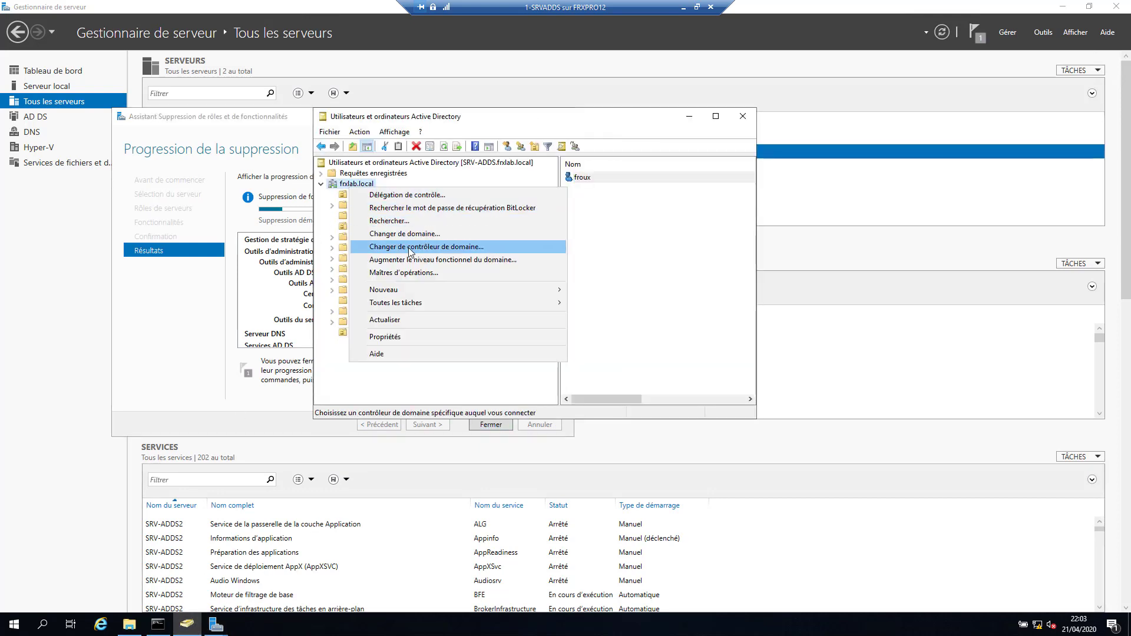
{"action": "left_click", "coordinate": [407, 273]}
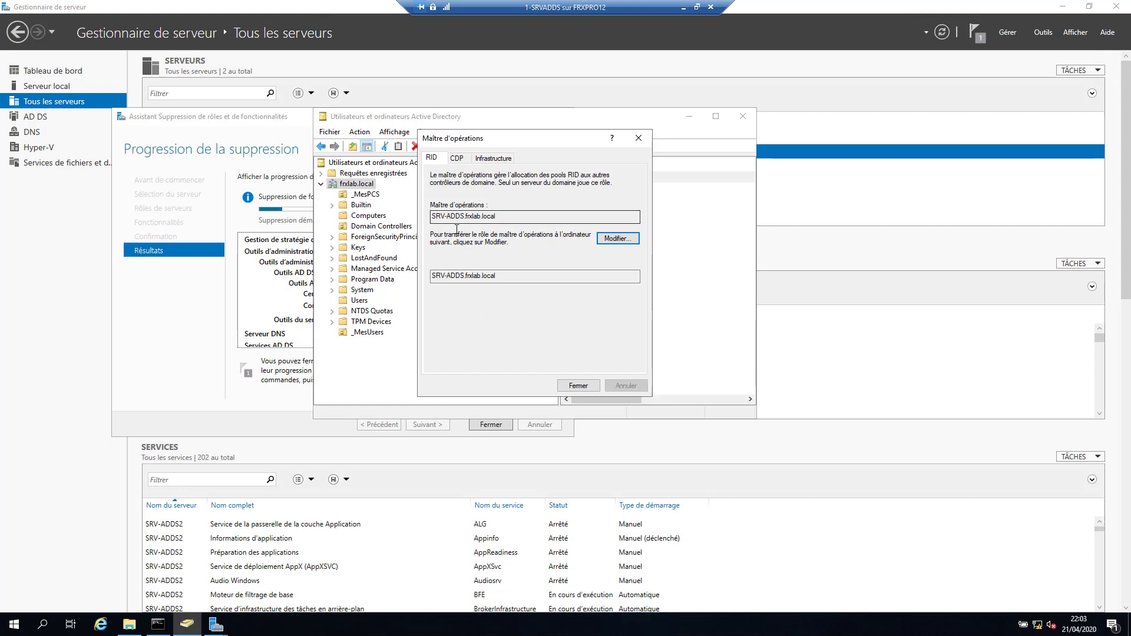
{"action": "left_click", "coordinate": [577, 386]}
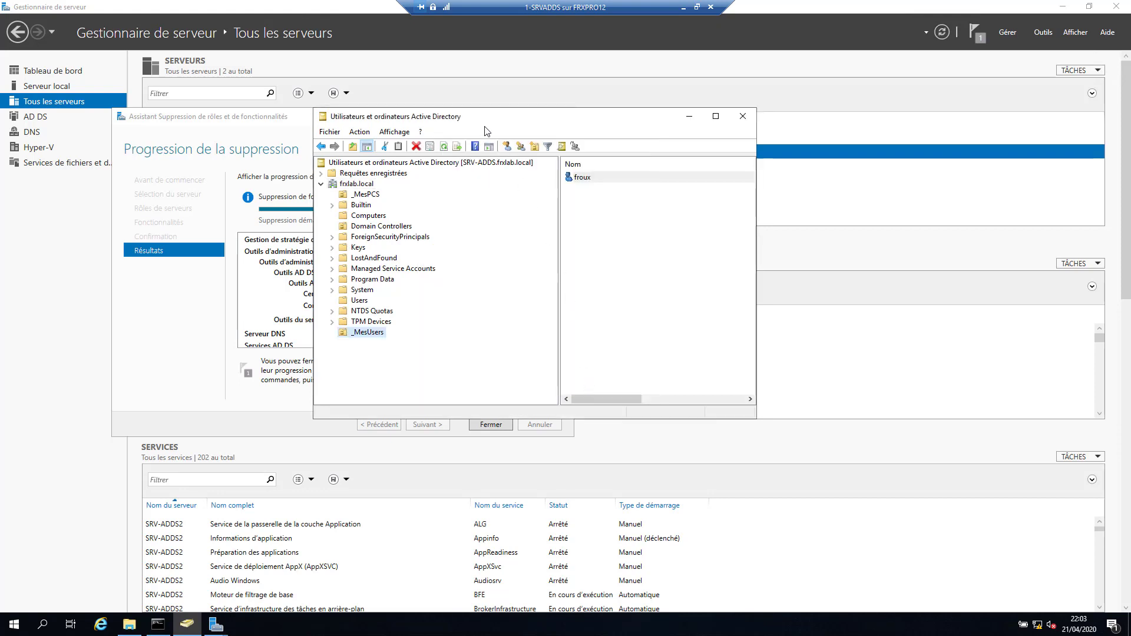
{"action": "left_click_drag", "start_coordinate": [487, 131], "coordinate": [632, 138]}
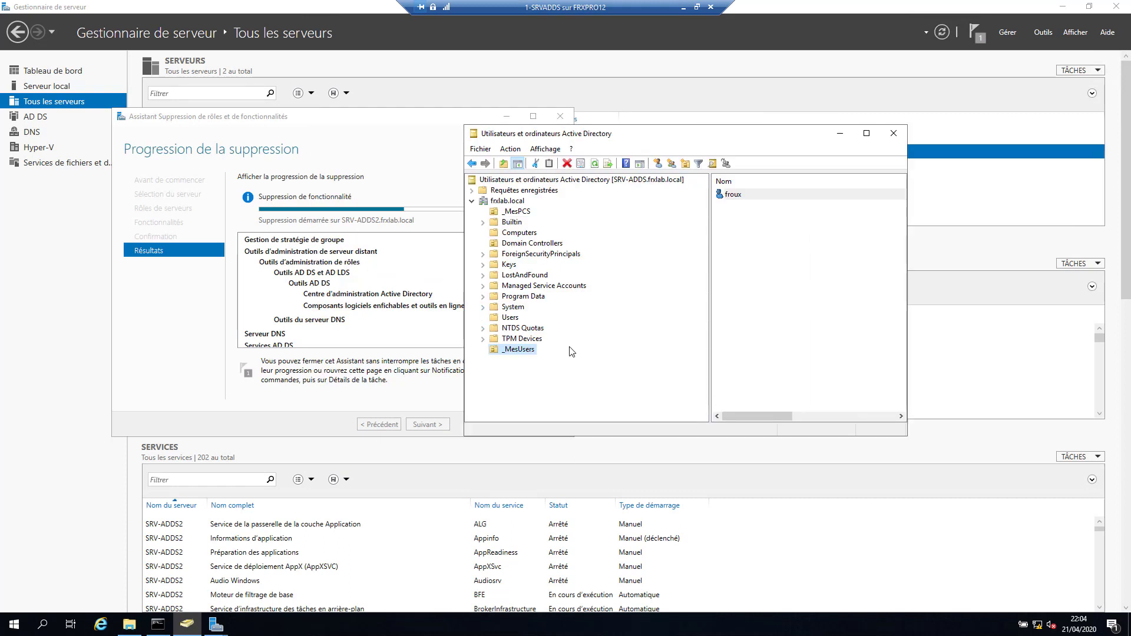
Open DNS Manager for SRV-ADDS2 from the DNS server list in Server Manager.
{"action": "left_click", "coordinate": [33, 133]}
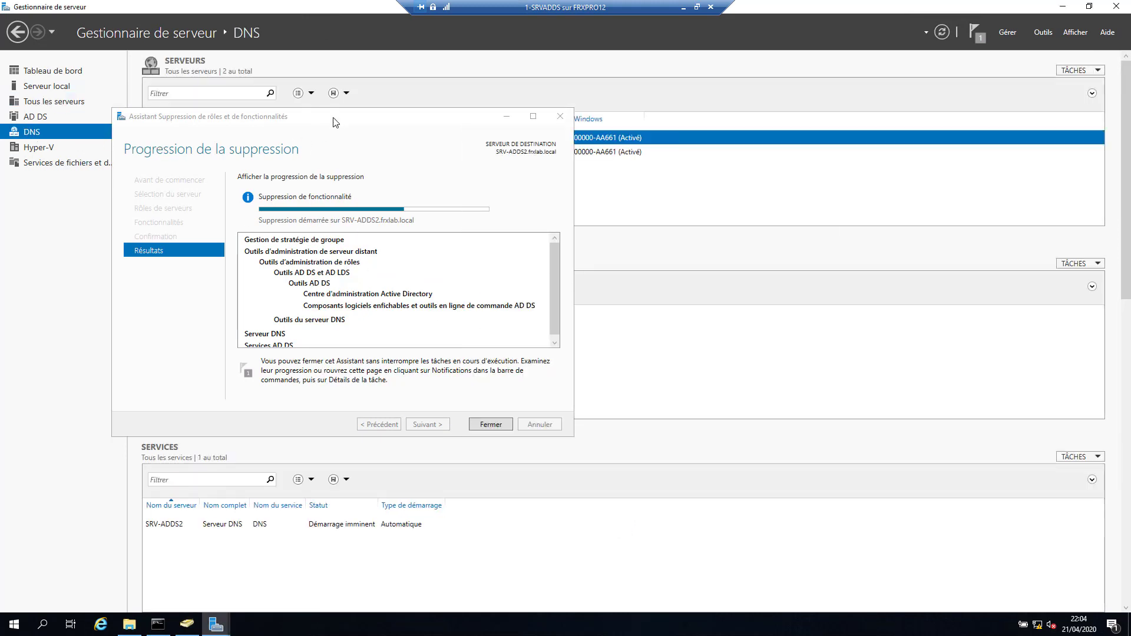
{"action": "left_click_drag", "start_coordinate": [247, 116], "coordinate": [261, 215]}
{"action": "right_click", "coordinate": [203, 139]}
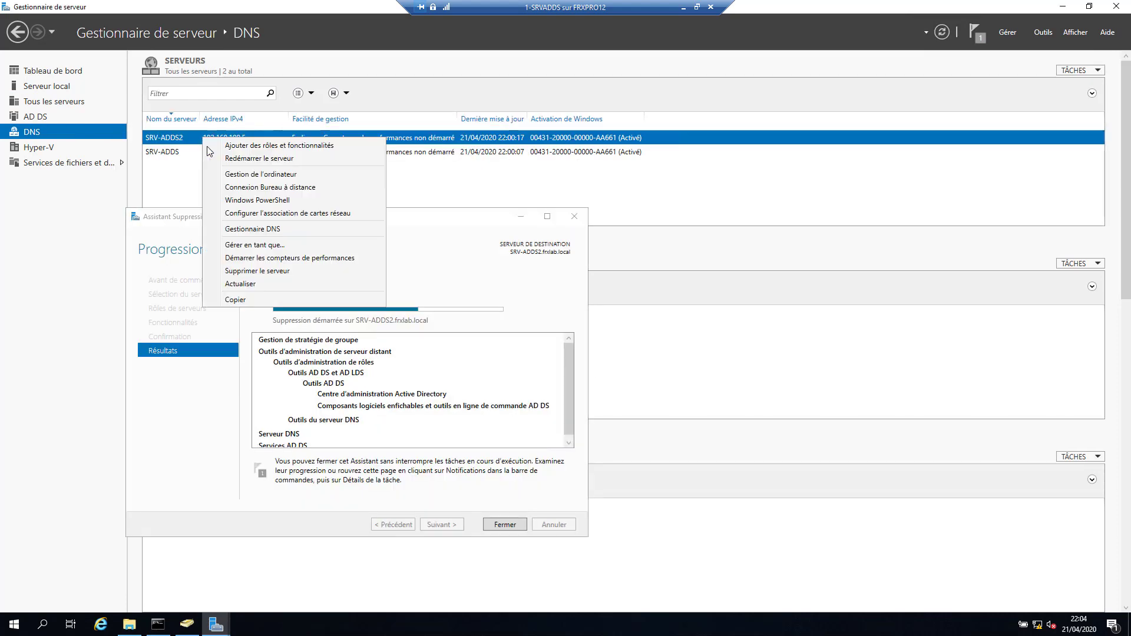
{"action": "left_click", "coordinate": [253, 236]}
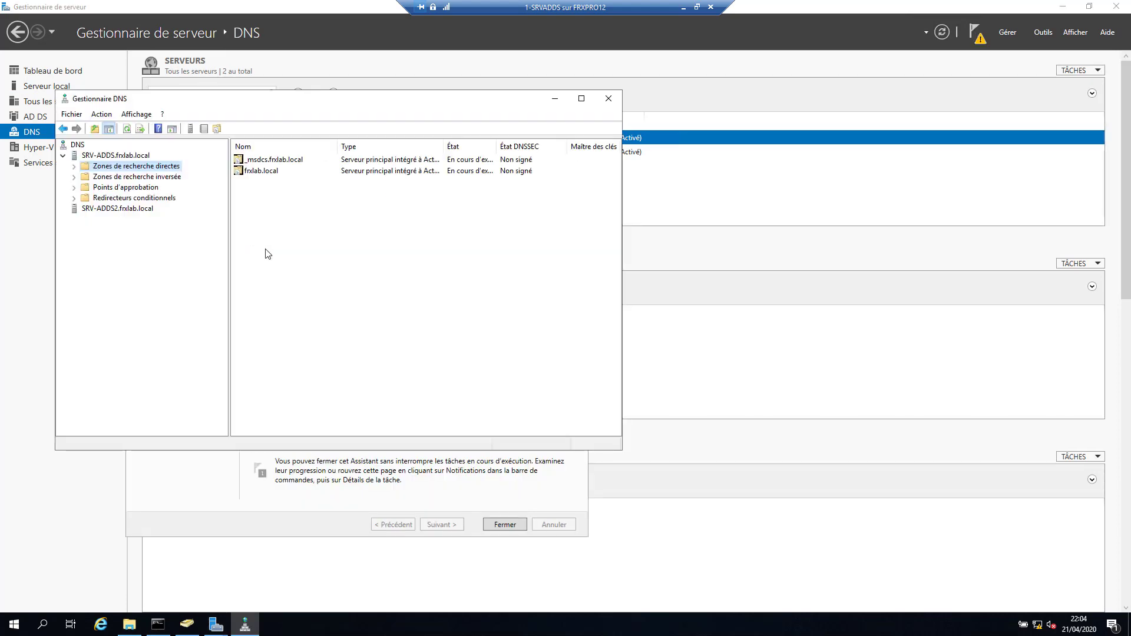
Close the role removal wizard and restart SRV-ADDS2 from the list of all servers.
{"action": "left_click", "coordinate": [394, 494]}
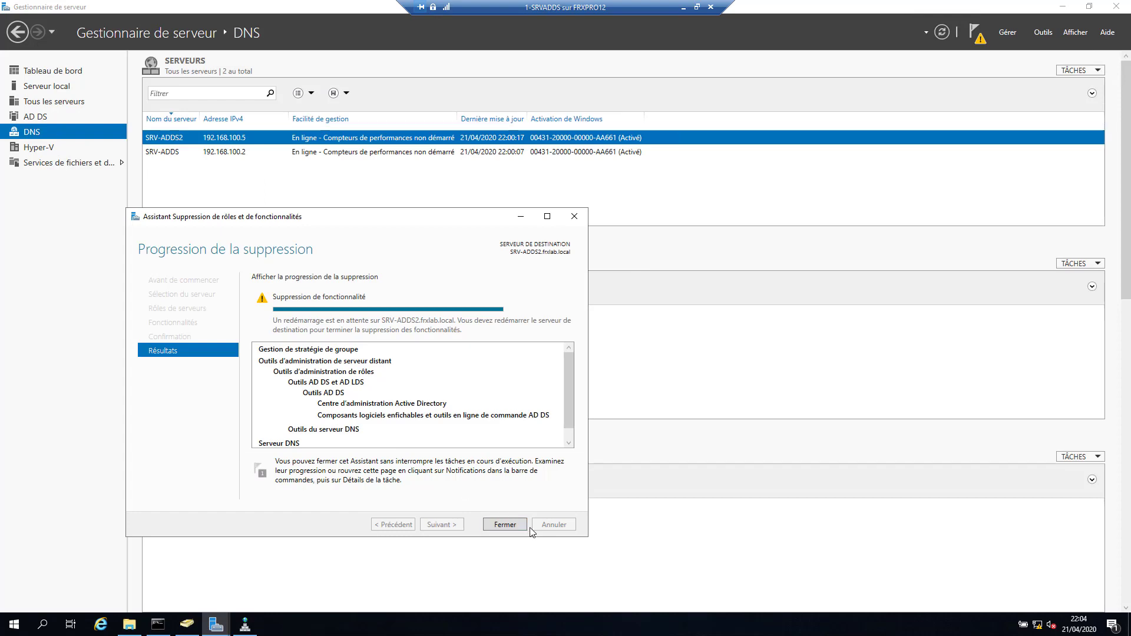
{"action": "left_click", "coordinate": [504, 523]}
{"action": "left_click", "coordinate": [47, 102]}
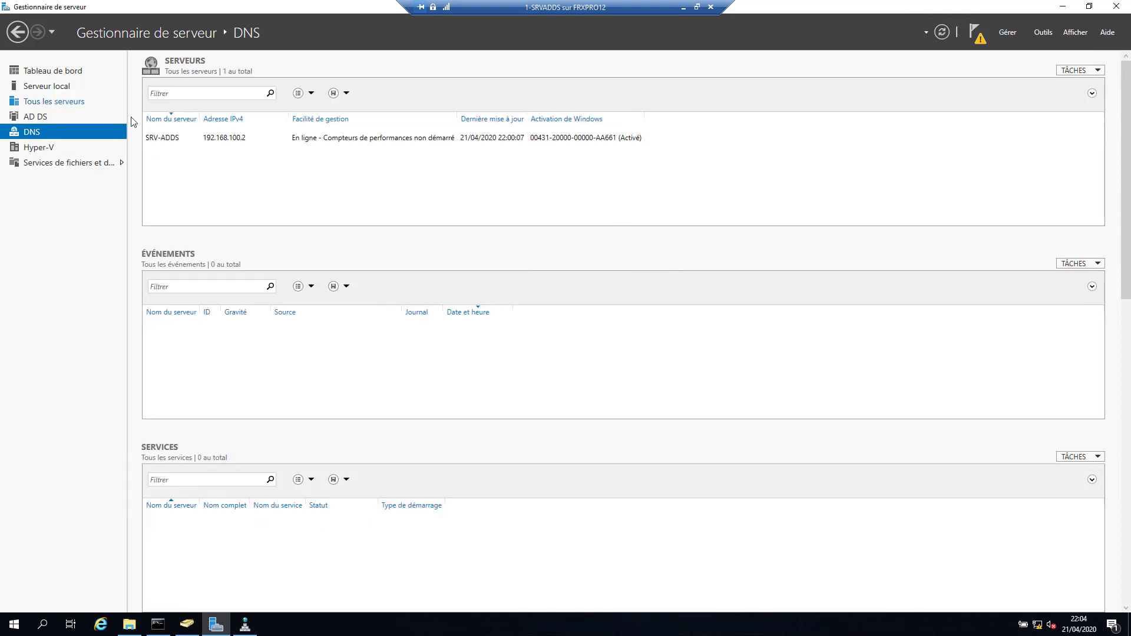
{"action": "right_click", "coordinate": [214, 151]}
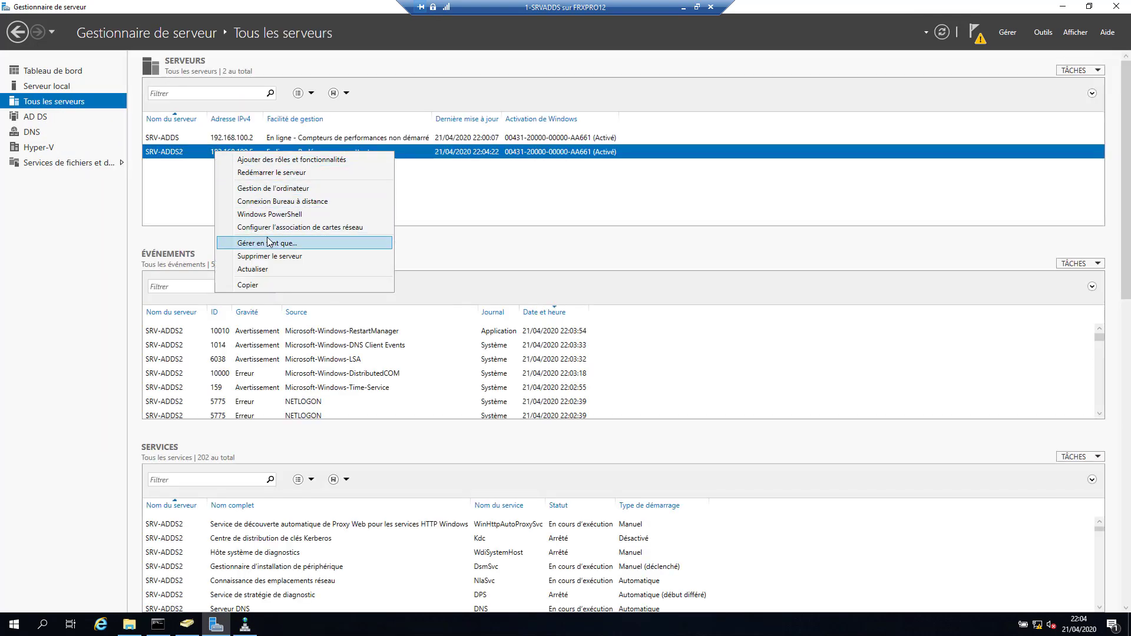
{"action": "left_click", "coordinate": [271, 172]}
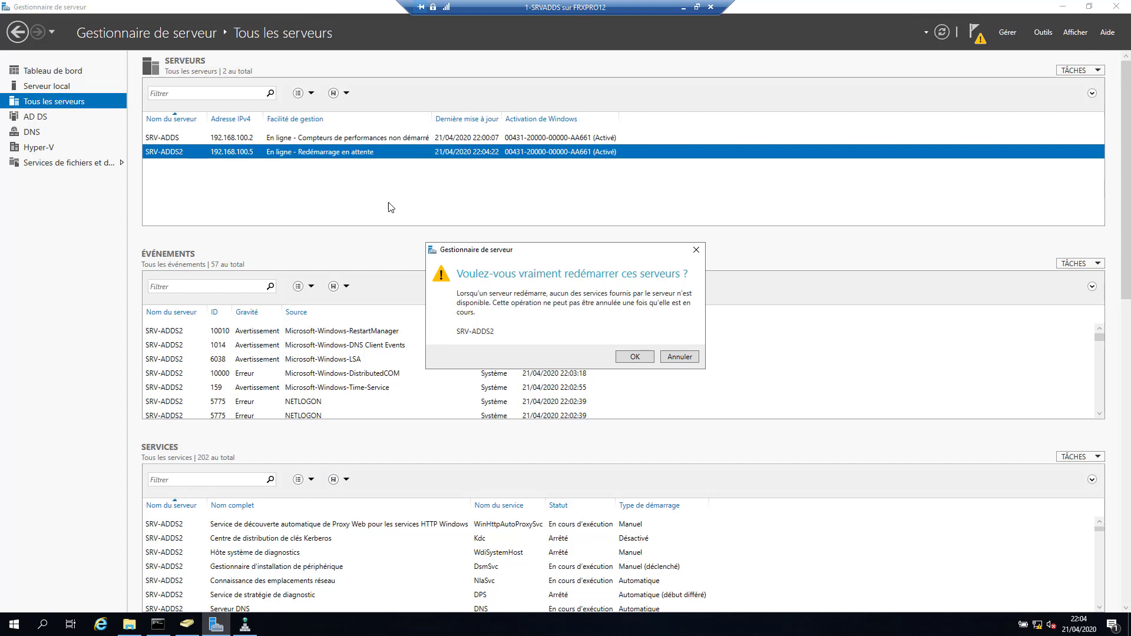
{"action": "left_click", "coordinate": [631, 357]}
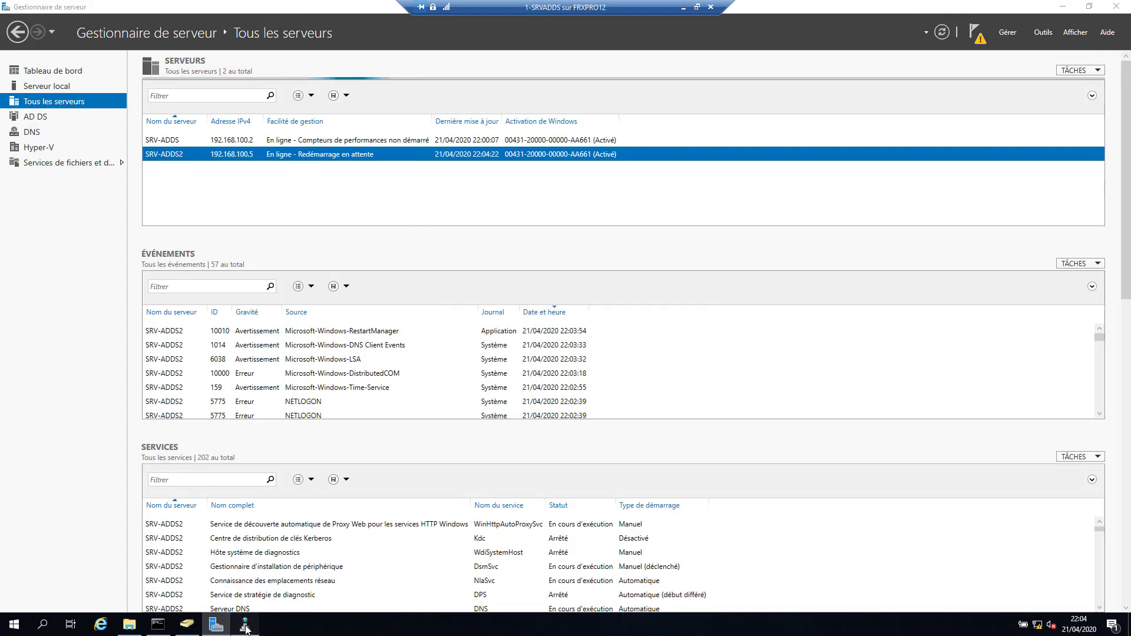
Switch to DNS Manager and examine the service records under the dc folder's _sites and _tcp branches in _msdcs.frxlab.local.
{"action": "left_click", "coordinate": [246, 626]}
{"action": "double_click", "coordinate": [266, 159]}
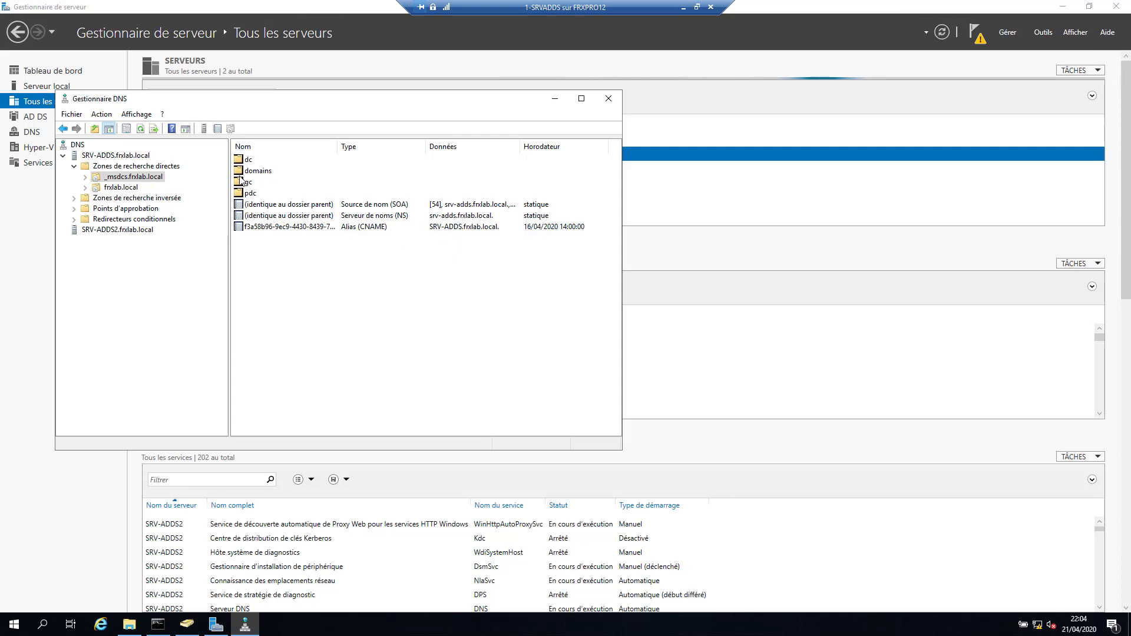
{"action": "double_click", "coordinate": [251, 158]}
{"action": "left_click", "coordinate": [282, 161]}
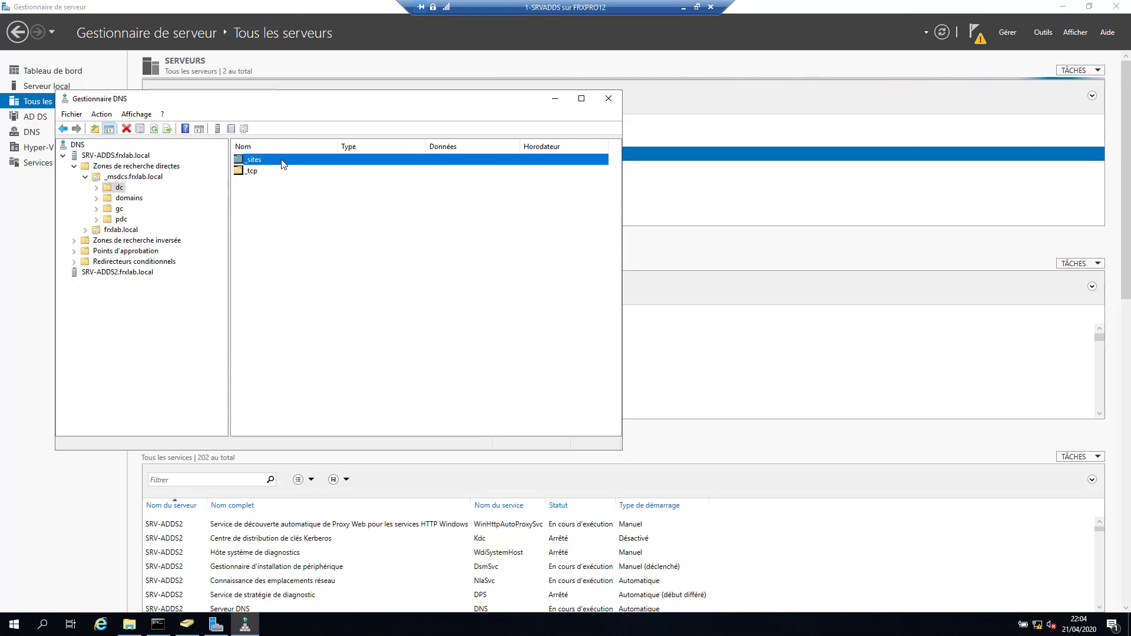
{"action": "double_click", "coordinate": [282, 162]}
{"action": "double_click", "coordinate": [284, 161]}
{"action": "double_click", "coordinate": [284, 161]}
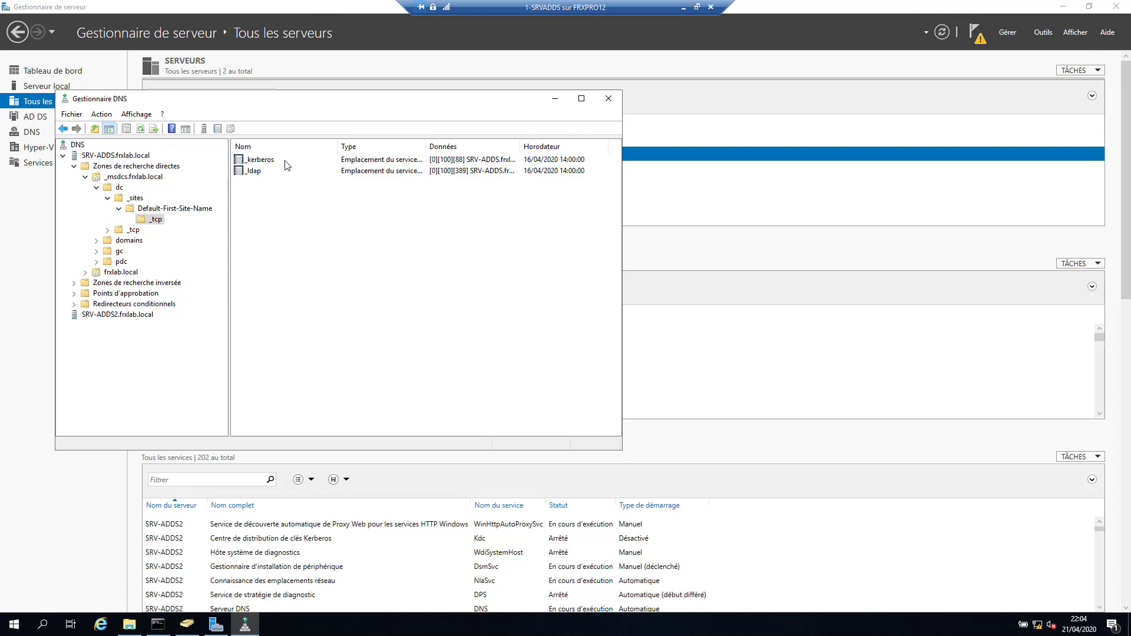
{"action": "left_click", "coordinate": [135, 230]}
Examine the service records under the domains and gc folders of the _msdcs.frxlab.local zone, including their site branches.
{"action": "double_click", "coordinate": [130, 240]}
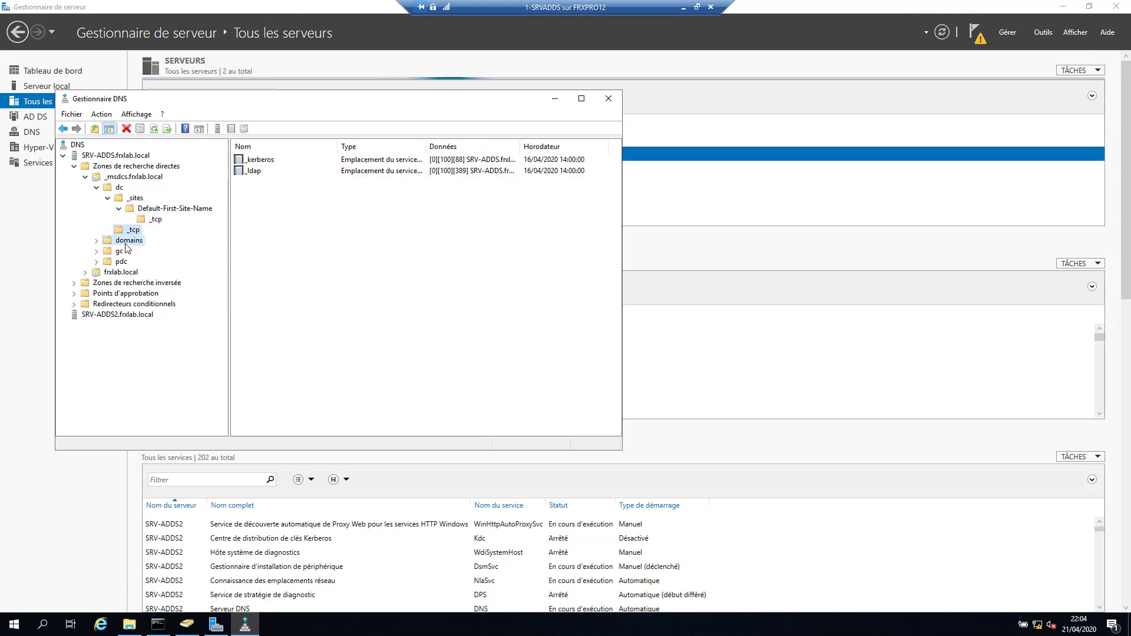
{"action": "double_click", "coordinate": [129, 252]}
{"action": "double_click", "coordinate": [253, 159]}
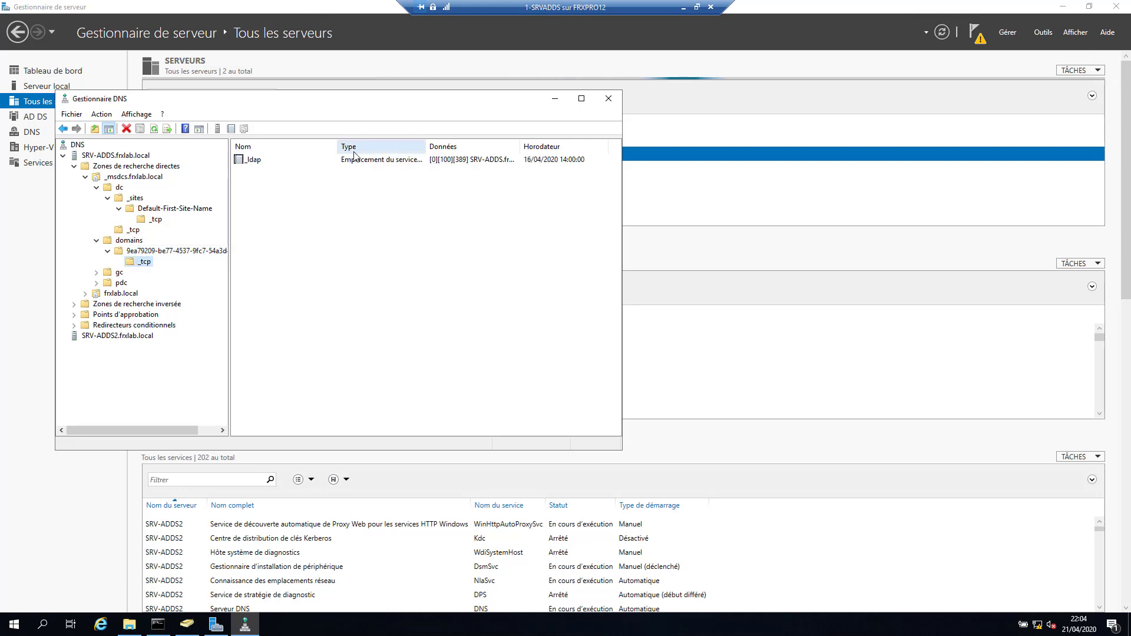
{"action": "double_click", "coordinate": [119, 272]}
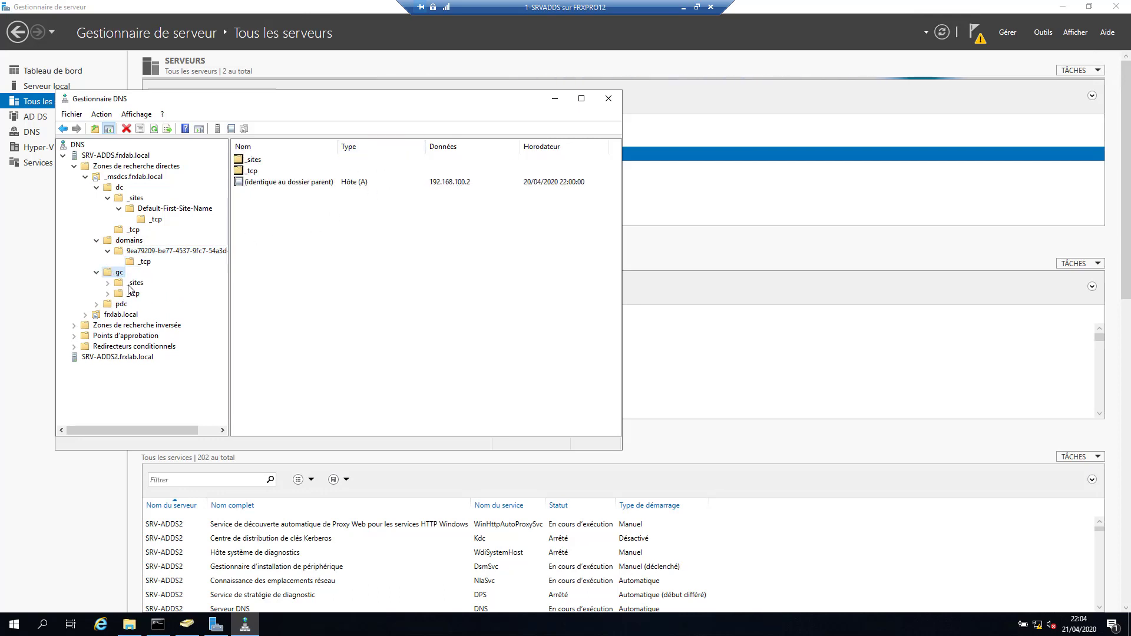
{"action": "double_click", "coordinate": [135, 283]}
{"action": "double_click", "coordinate": [282, 159]}
{"action": "double_click", "coordinate": [253, 159]}
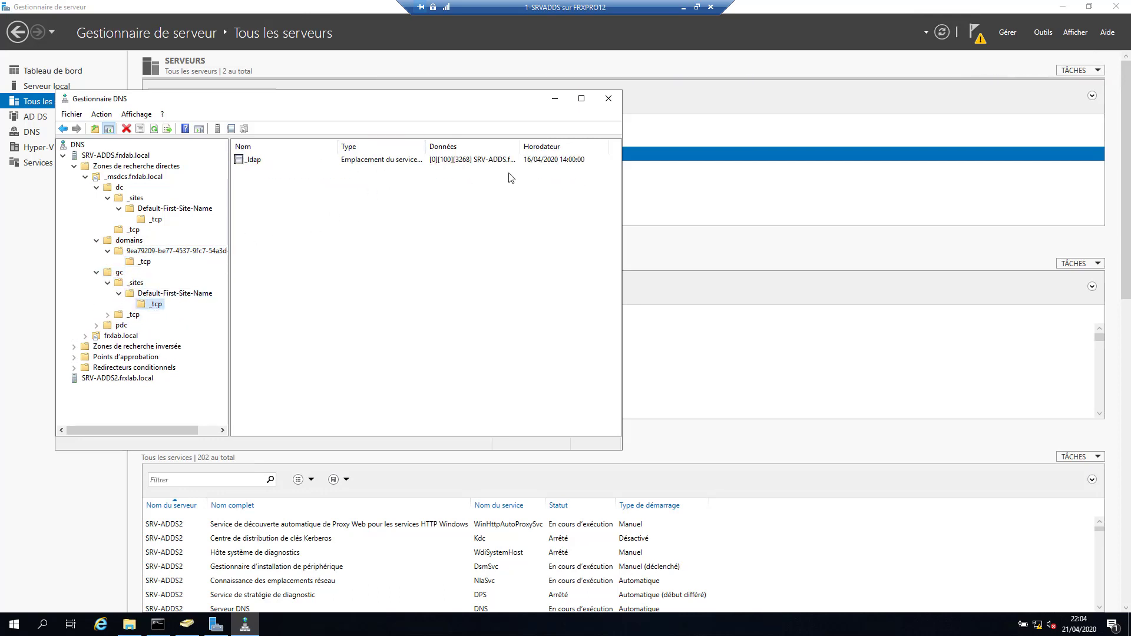
{"action": "left_click", "coordinate": [131, 316]}
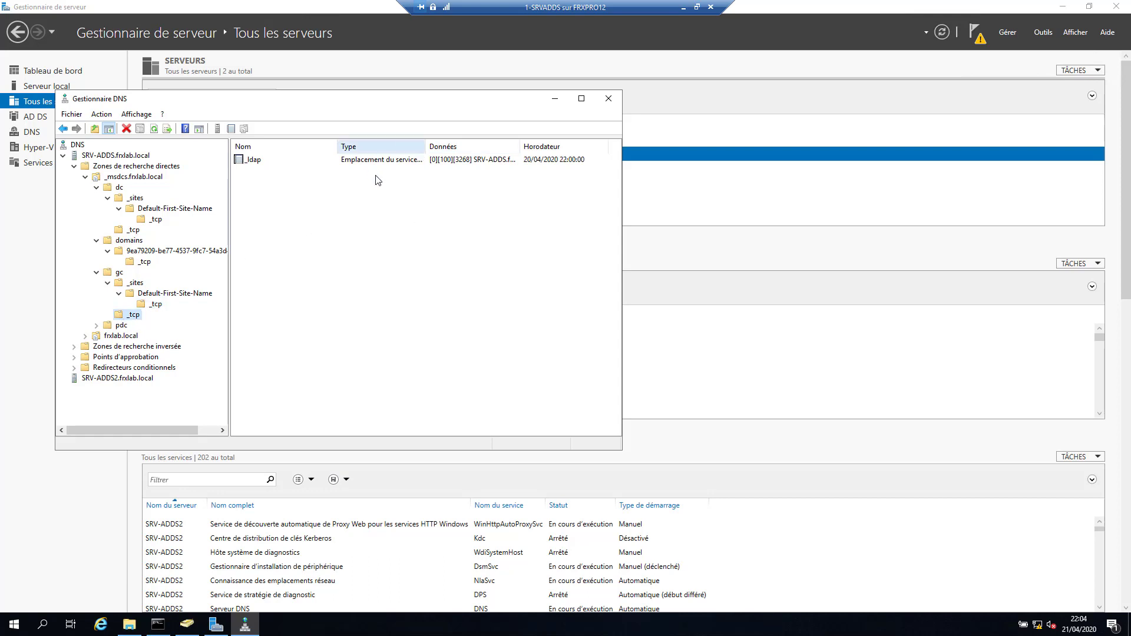
Check the _tcp record in the pdc folder, and collapse the _msdcs.frxlab.local zone.
{"action": "double_click", "coordinate": [106, 325]}
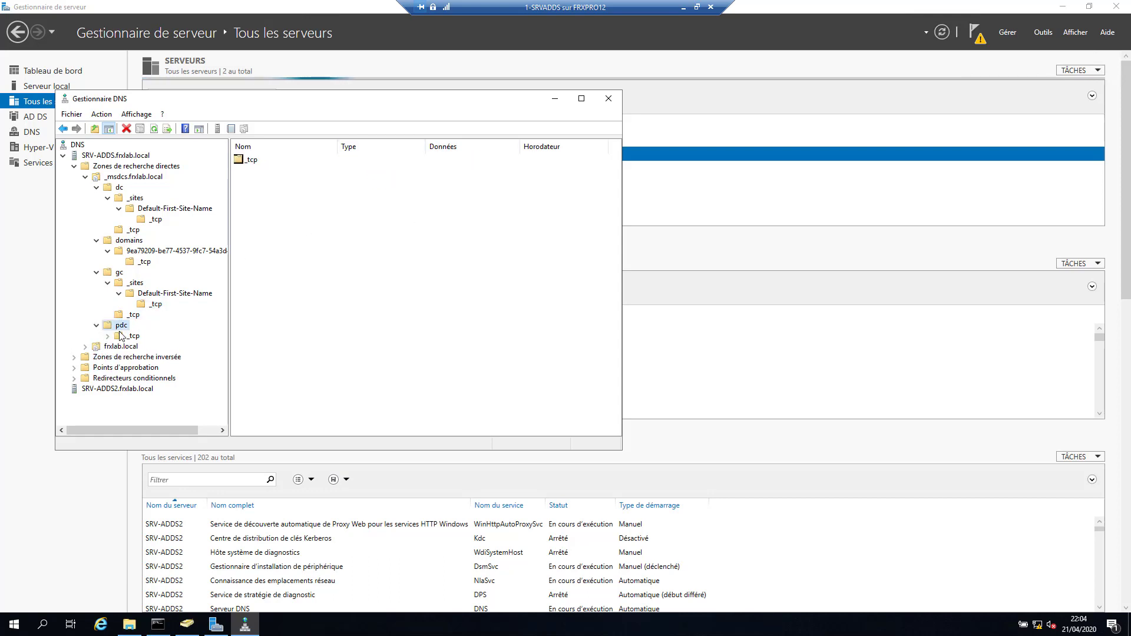
{"action": "left_click", "coordinate": [112, 336]}
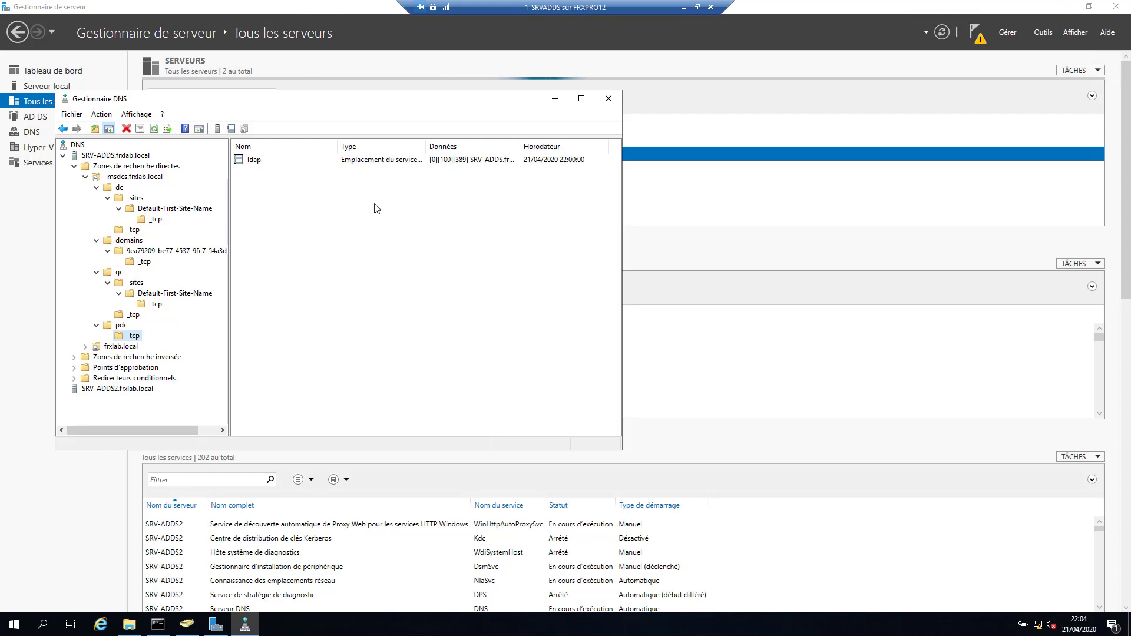
{"action": "left_click", "coordinate": [85, 177]}
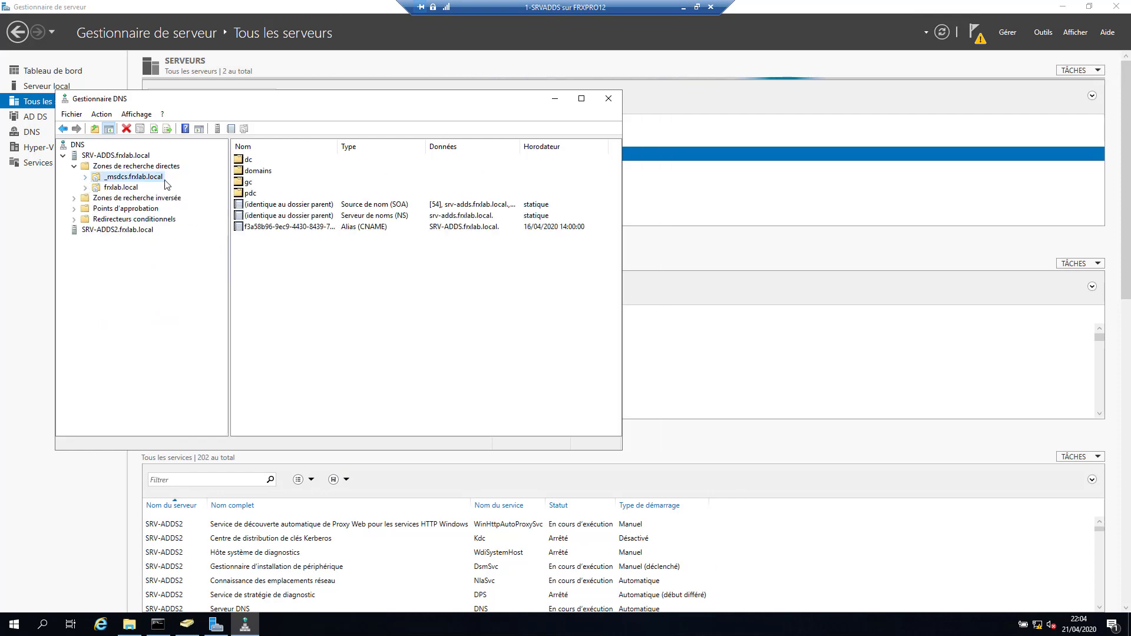
Examine the records in the _msdcs, _sites, _tcp and _udp folders of the frxlab.local forward lookup zone.
{"action": "left_click", "coordinate": [85, 187]}
{"action": "left_click", "coordinate": [110, 199]}
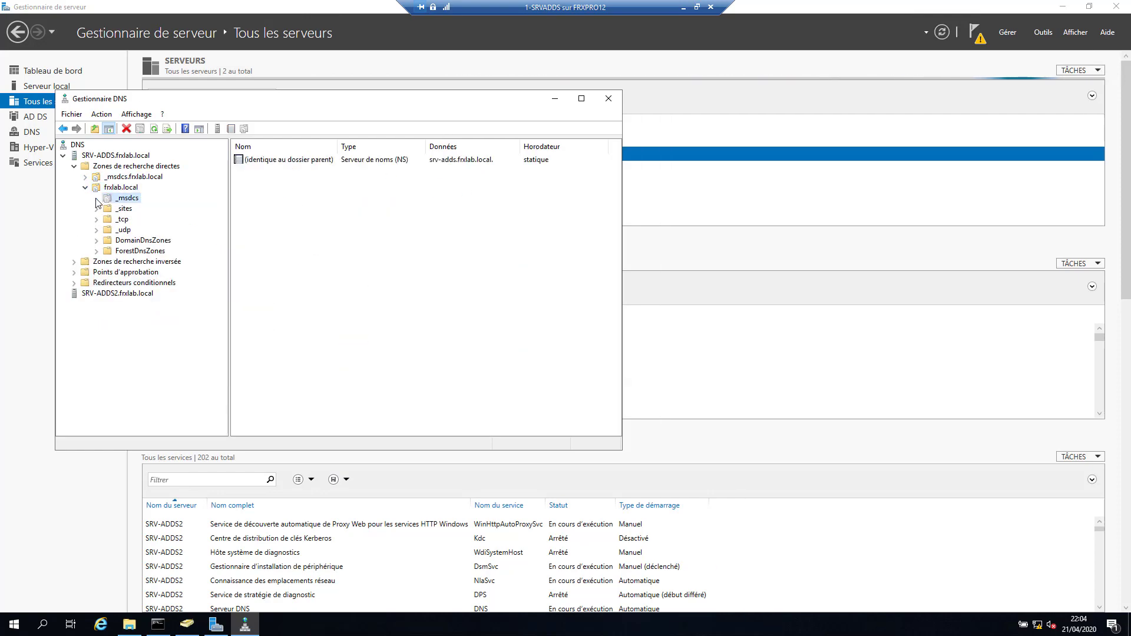
{"action": "double_click", "coordinate": [124, 211]}
{"action": "double_click", "coordinate": [141, 220]}
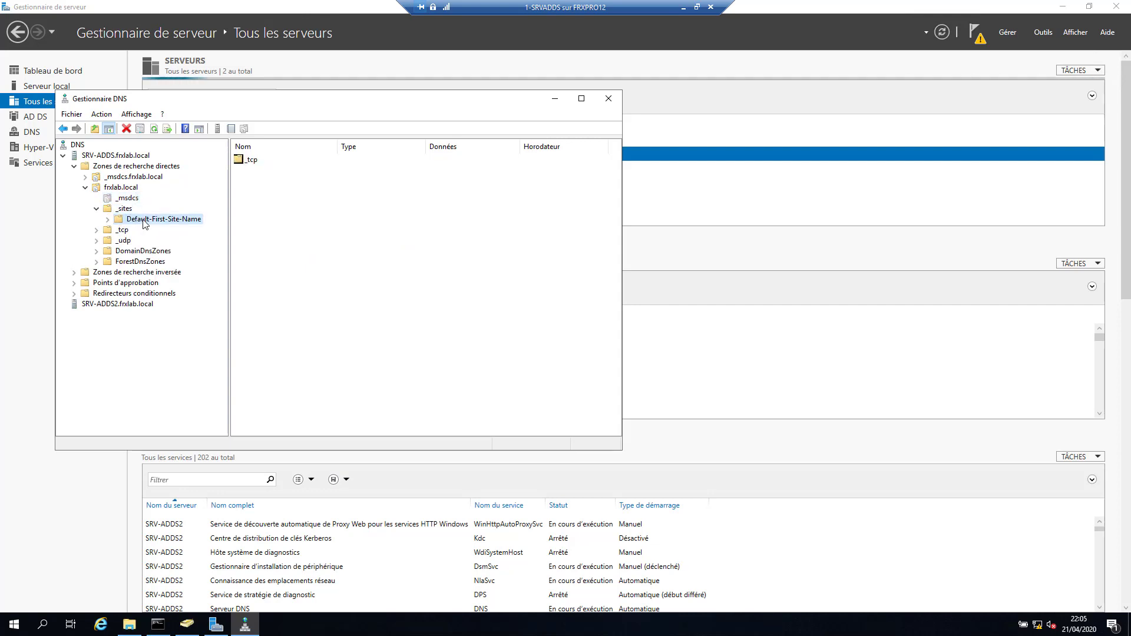
{"action": "left_click", "coordinate": [145, 231]}
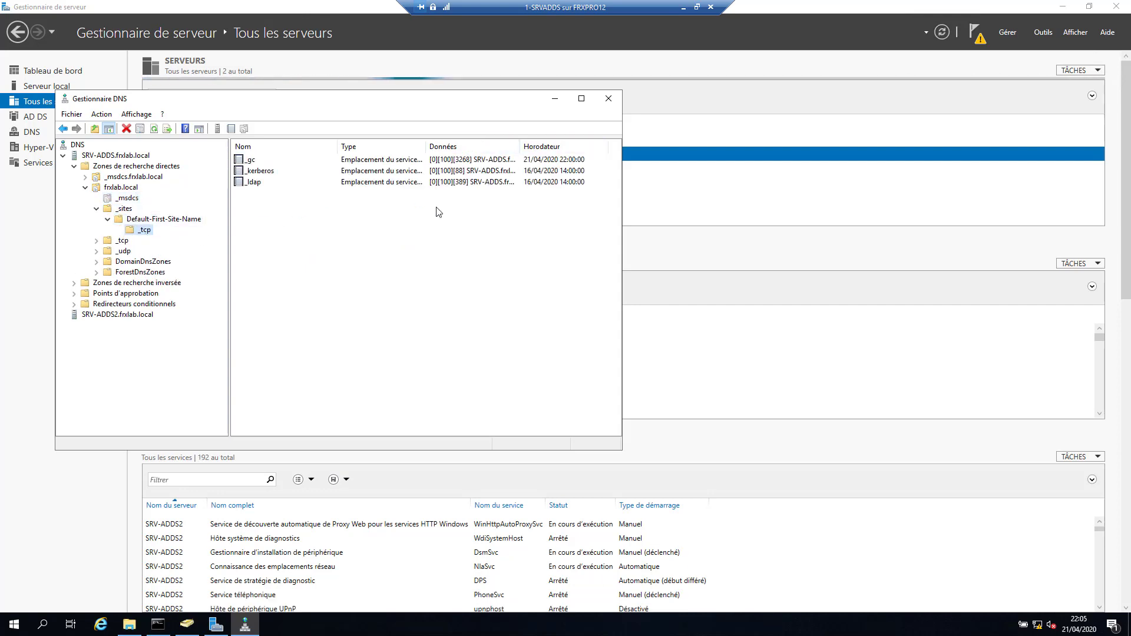
{"action": "key", "text": "Down"}
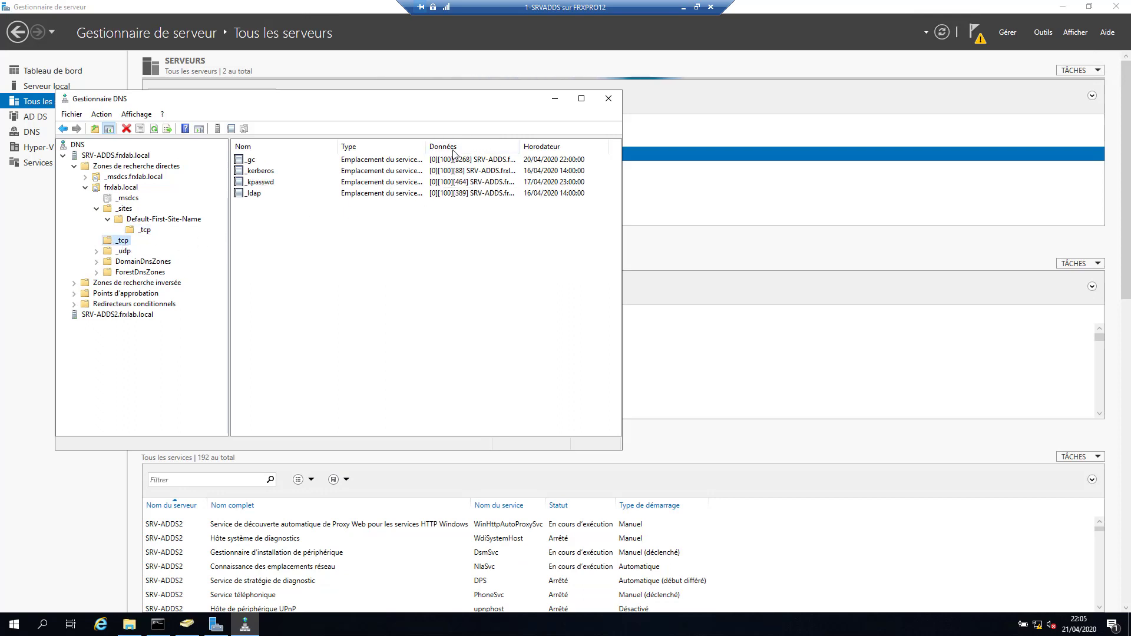
{"action": "key", "text": "Down"}
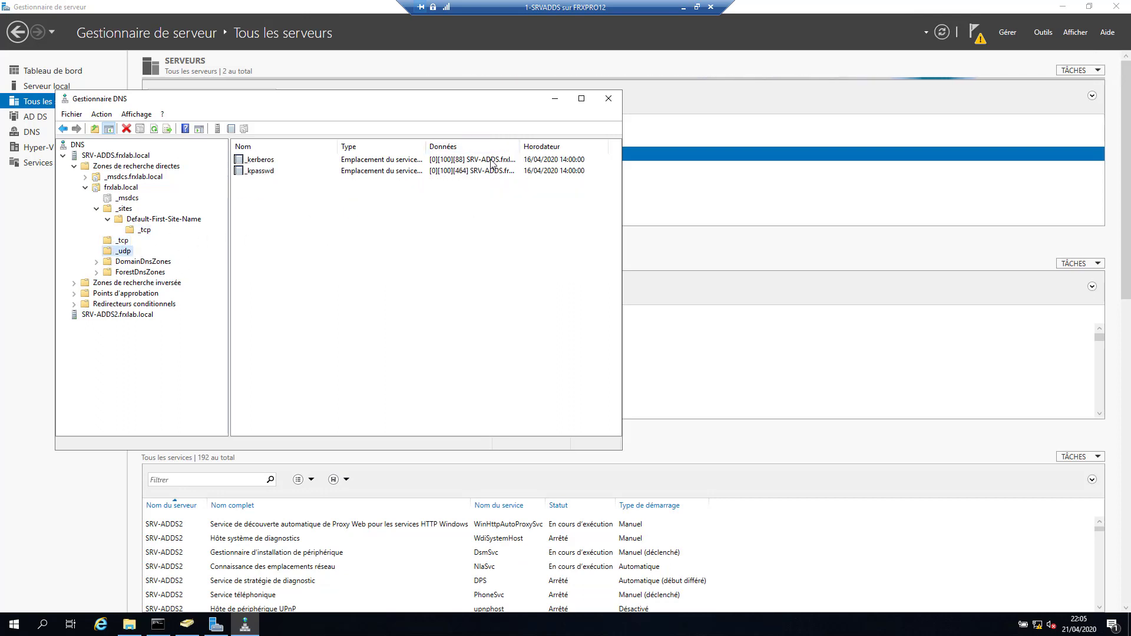
Check the _ldap records under DomainDnsZones, both in the Default-First-Site-Name site and in the _tcp folder.
{"action": "double_click", "coordinate": [134, 262]}
{"action": "double_click", "coordinate": [135, 272]}
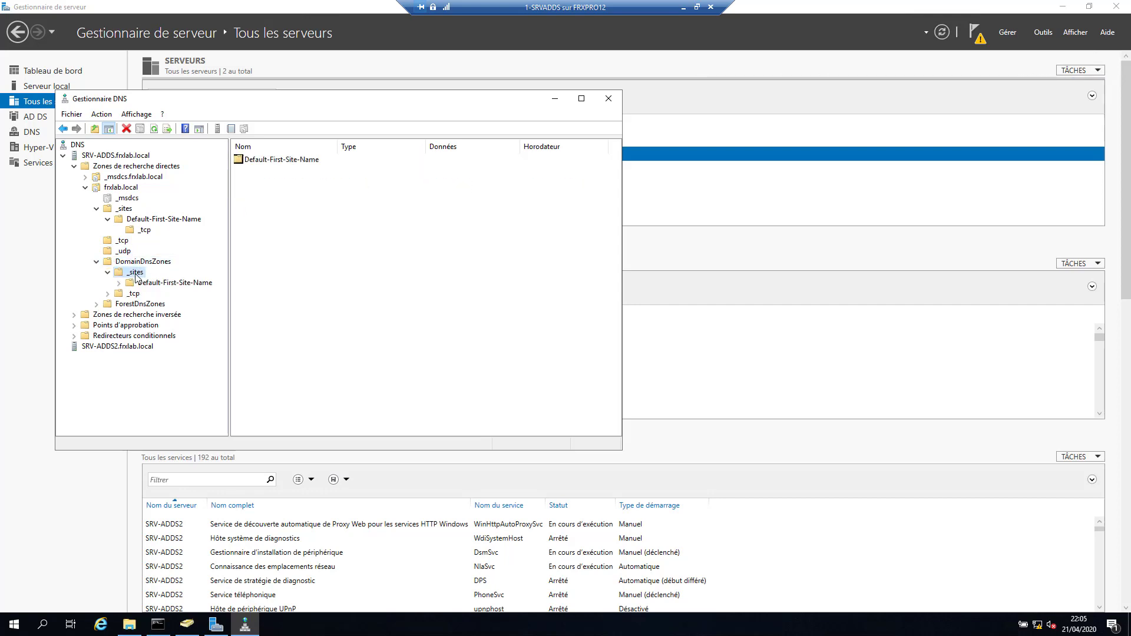
{"action": "double_click", "coordinate": [149, 283]}
{"action": "left_click", "coordinate": [155, 293]}
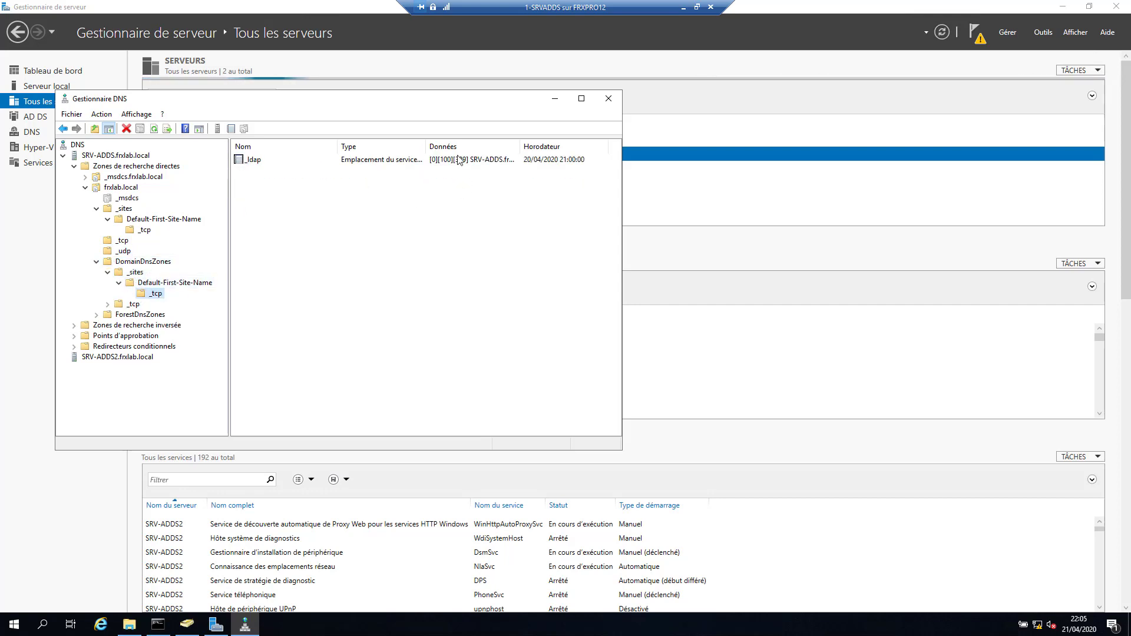
{"action": "key", "text": "Down"}
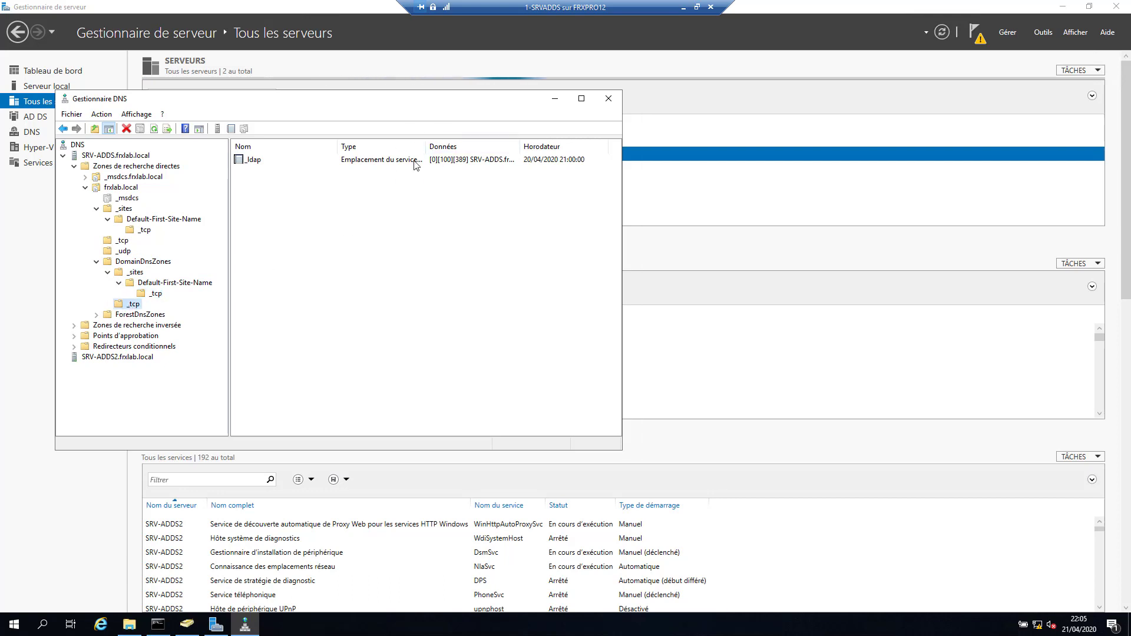
Delete the host (A) record for 192.168.100.5 from the ForestDnsZones folder of frxlab.local.
{"action": "double_click", "coordinate": [141, 314]}
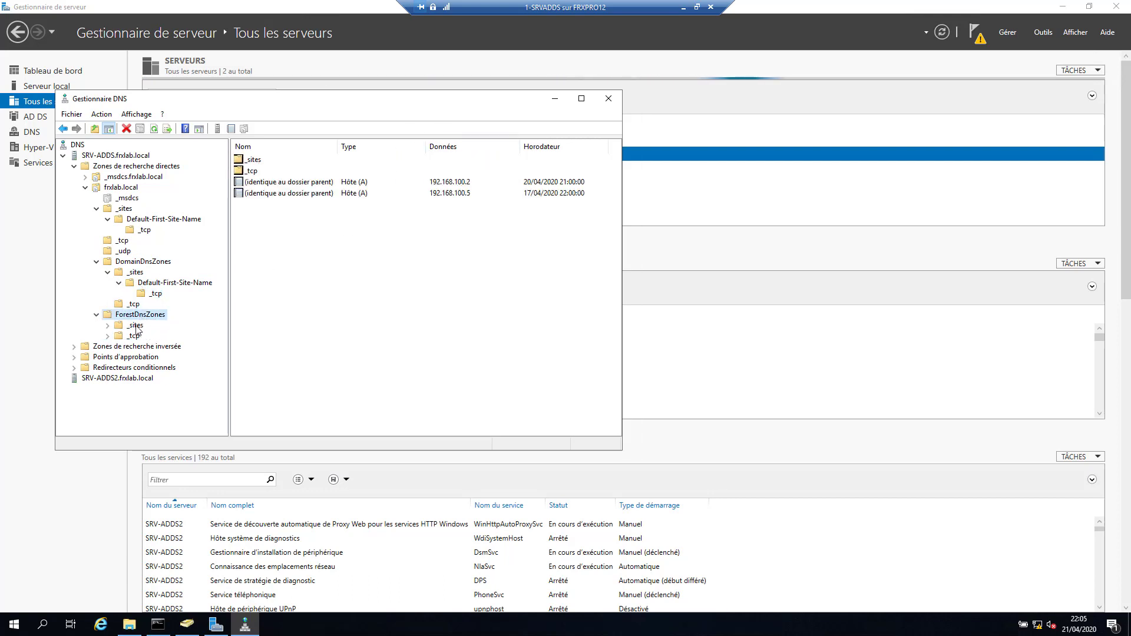
{"action": "left_click", "coordinate": [355, 194]}
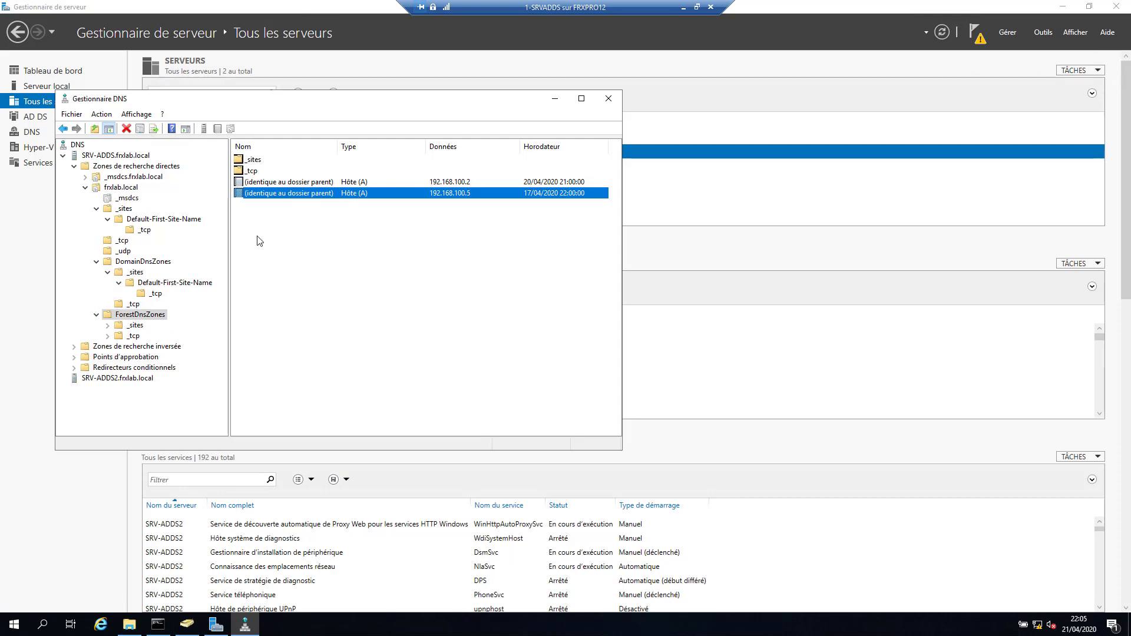
{"action": "right_click", "coordinate": [318, 197]}
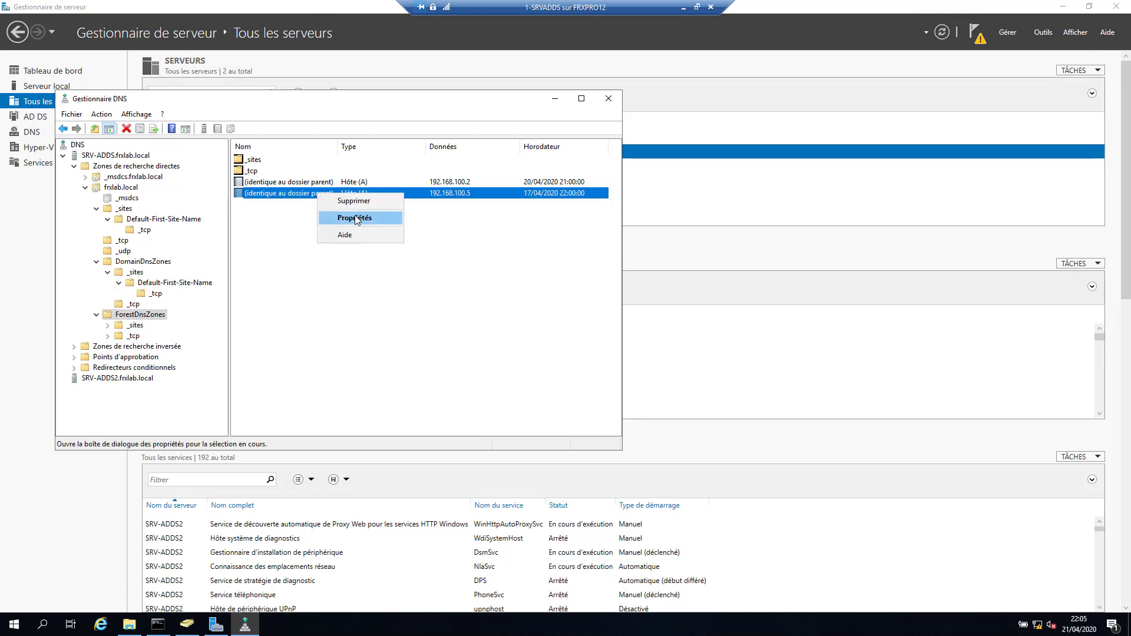
{"action": "left_click", "coordinate": [339, 201]}
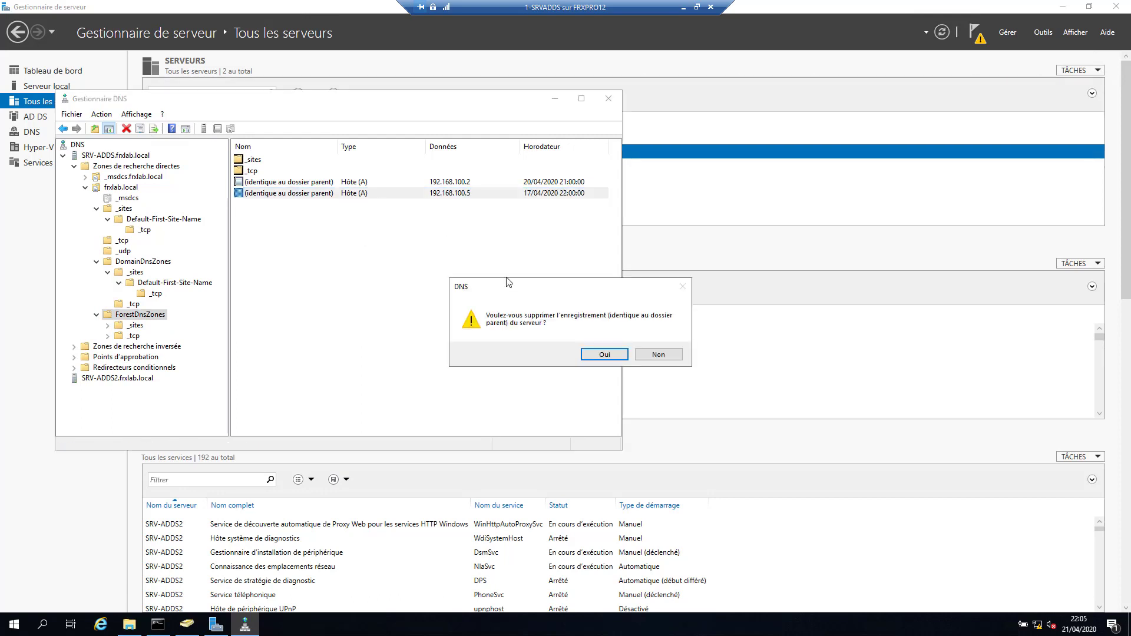
{"action": "left_click", "coordinate": [605, 354]}
Delete the _ldap service record pointing to SRV-ADDS2 from the _tcp folder directly under ForestDnsZones.
{"action": "double_click", "coordinate": [255, 171]}
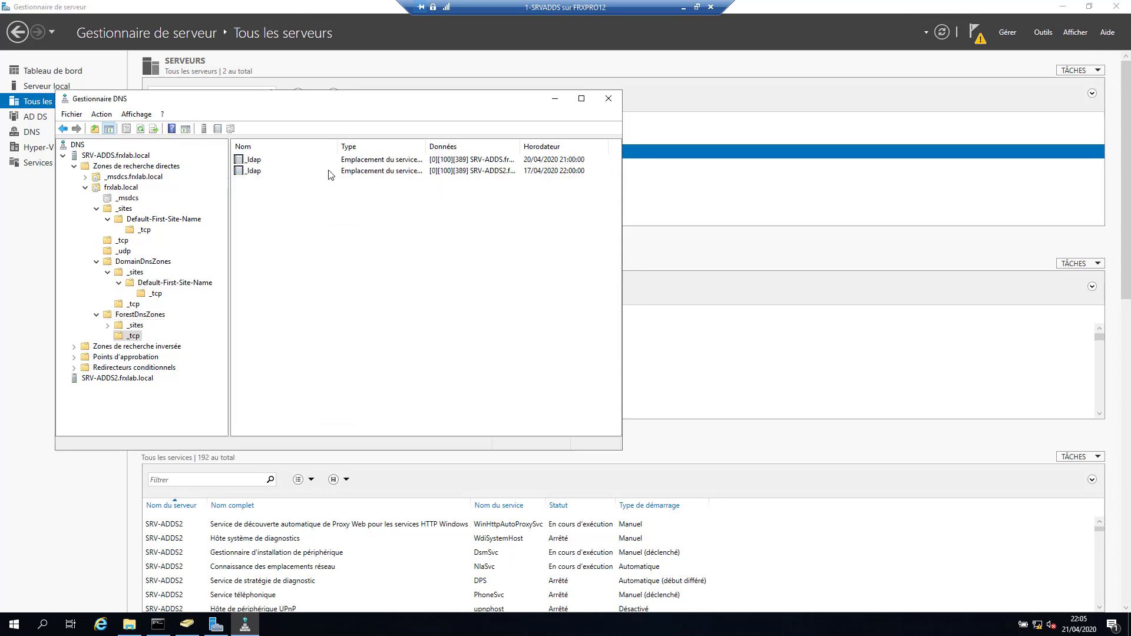
{"action": "right_click", "coordinate": [510, 172]}
{"action": "left_click", "coordinate": [551, 201]}
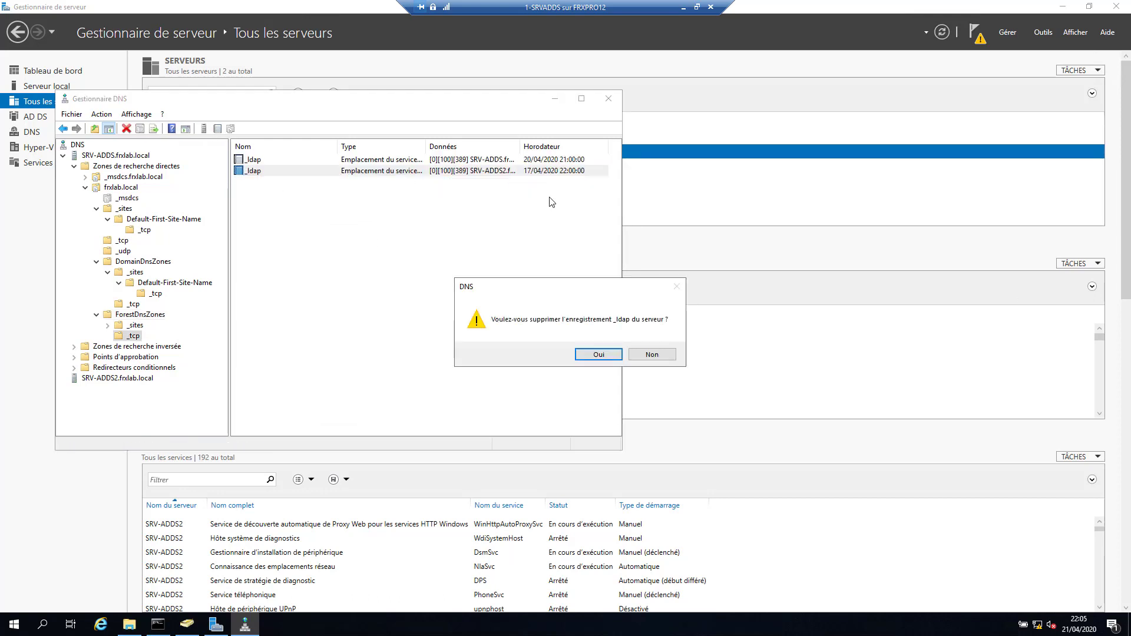
{"action": "left_click", "coordinate": [600, 353]}
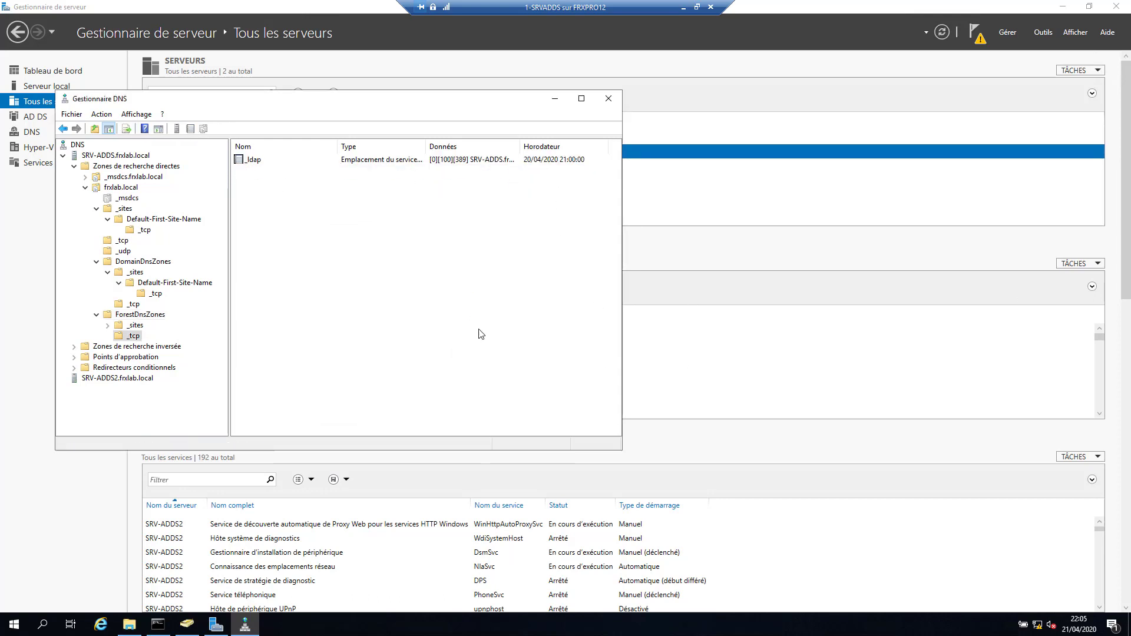
Delete the SRV-ADDS2 _ldap record from the _tcp folder of Default-First-Site-Name under ForestDnsZones.
{"action": "double_click", "coordinate": [135, 326]}
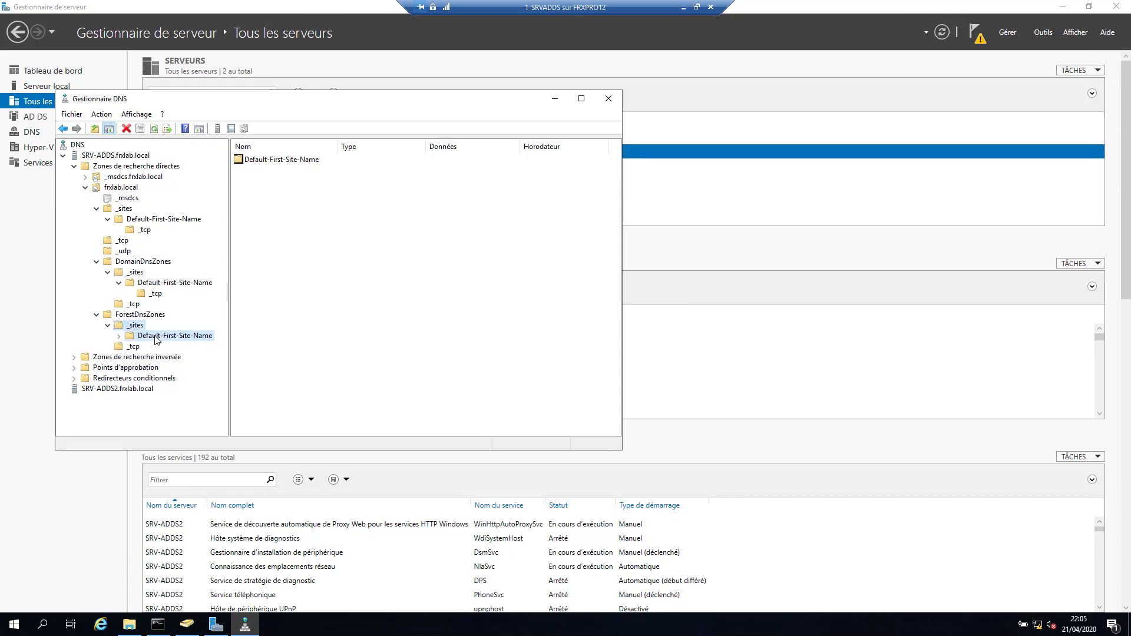
{"action": "double_click", "coordinate": [156, 336]}
{"action": "double_click", "coordinate": [260, 160]}
{"action": "left_click", "coordinate": [476, 172]}
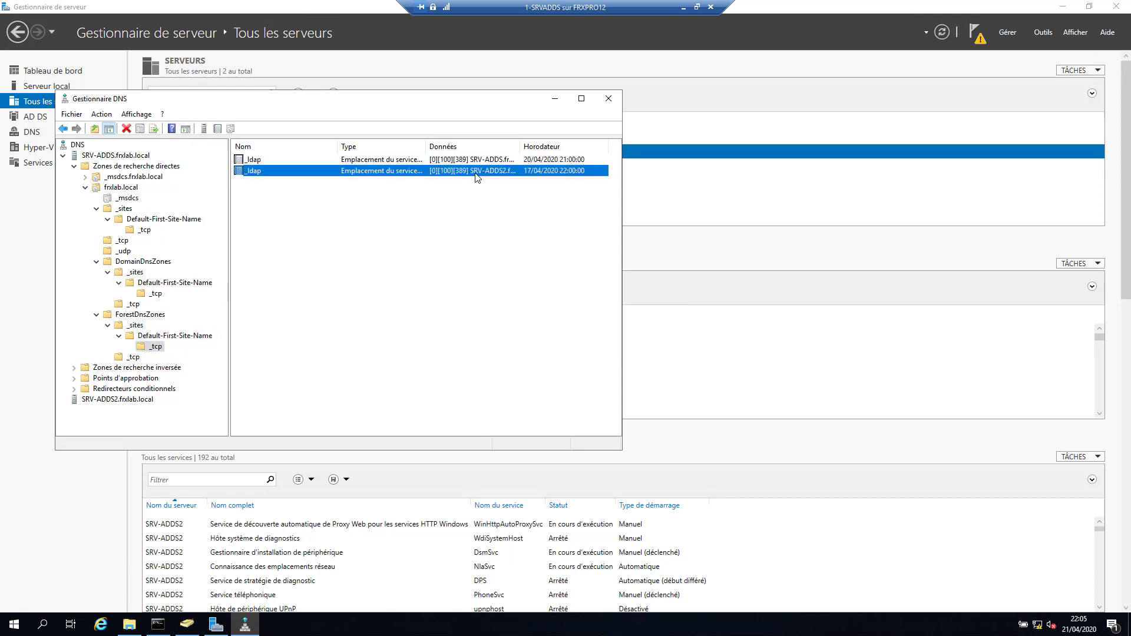
{"action": "right_click", "coordinate": [476, 172]}
{"action": "left_click", "coordinate": [501, 187]}
{"action": "left_click", "coordinate": [597, 353]}
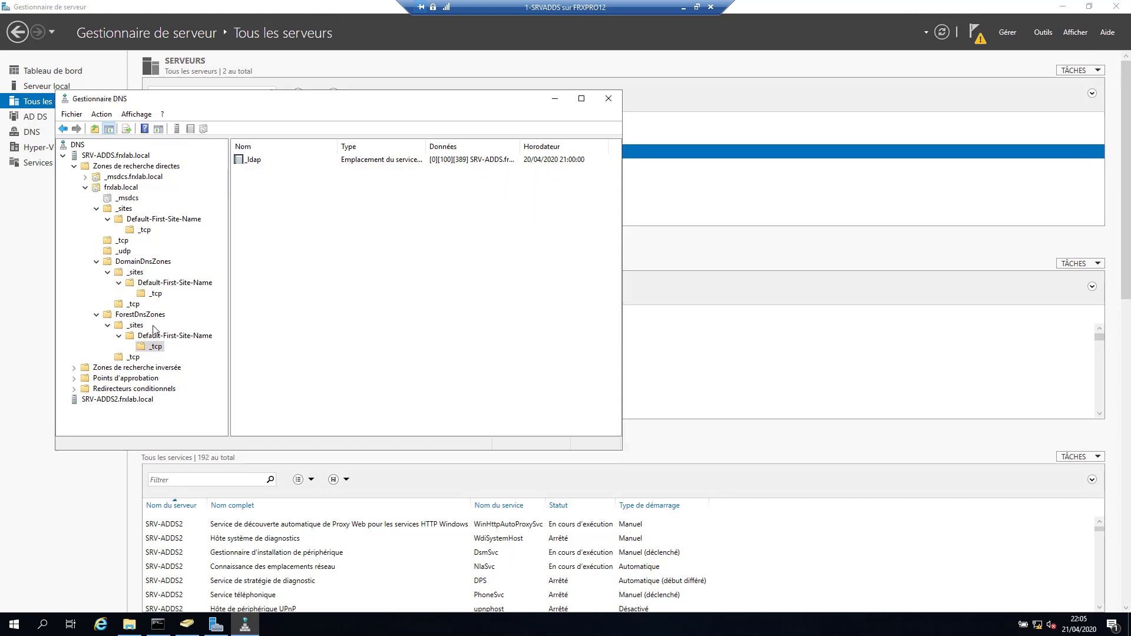
Recheck ForestDnsZones, collapse the expanded folders, and examine the frxlab.local host records, selecting the one for SRV-ADDS2.
{"action": "left_click", "coordinate": [108, 325]}
{"action": "left_click", "coordinate": [156, 314]}
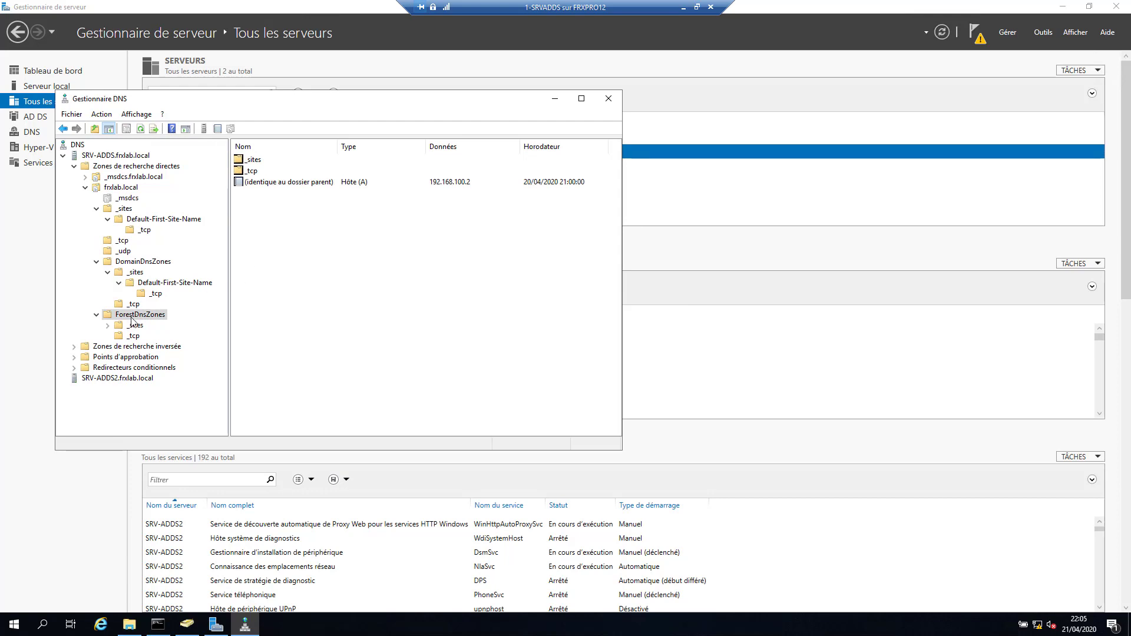
{"action": "left_click", "coordinate": [96, 262]}
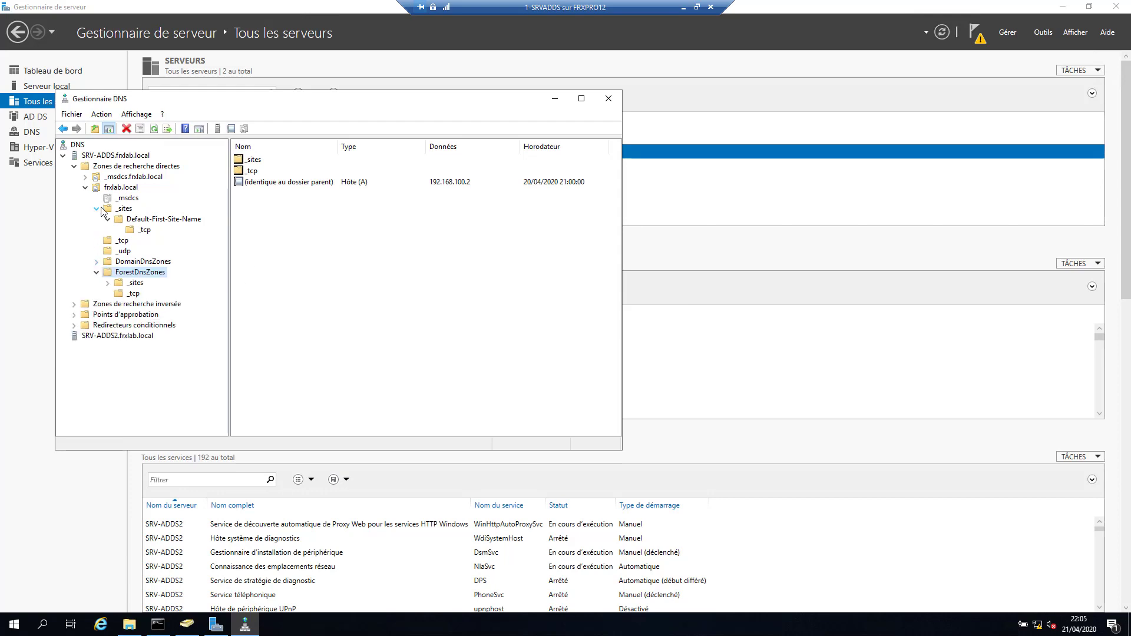
{"action": "left_click", "coordinate": [96, 209]}
{"action": "left_click", "coordinate": [96, 251]}
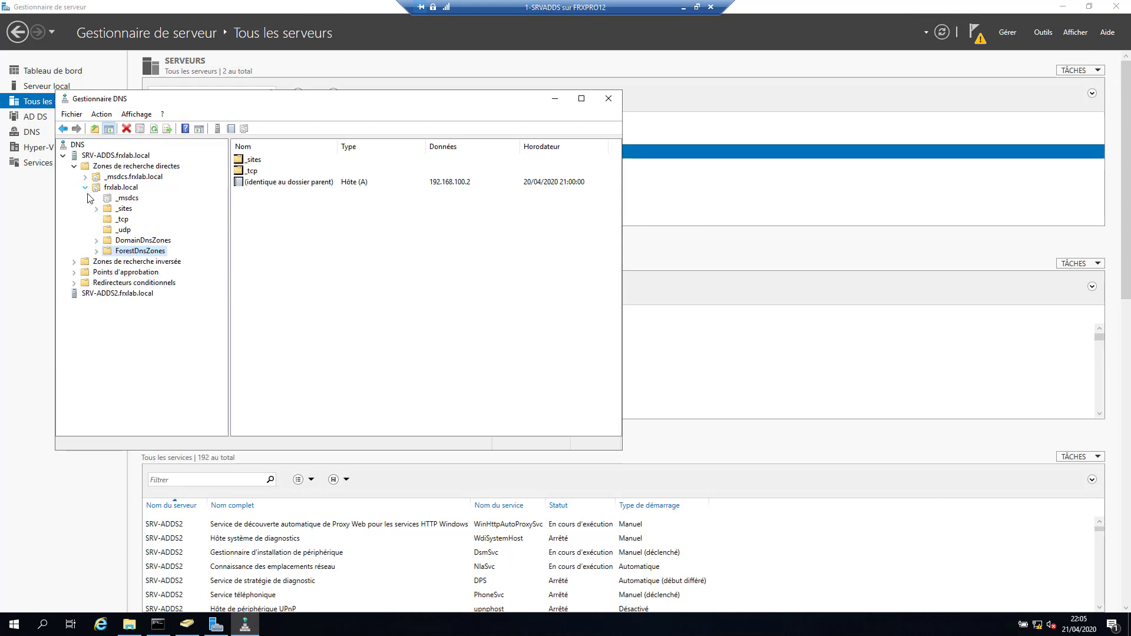
{"action": "left_click", "coordinate": [87, 188]}
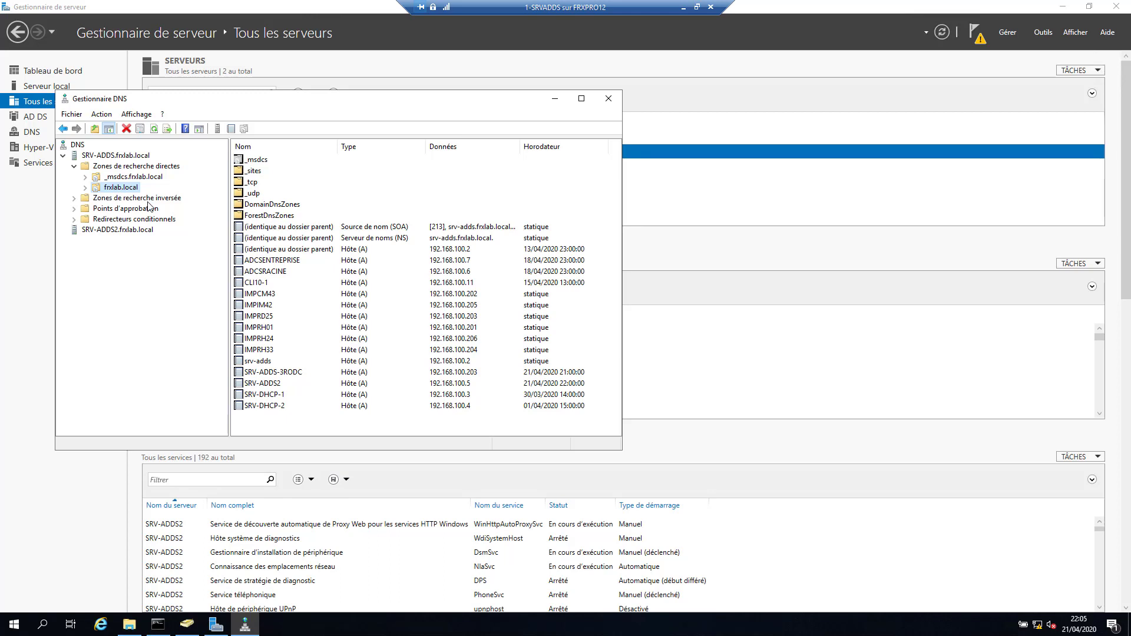
{"action": "left_click", "coordinate": [390, 260]}
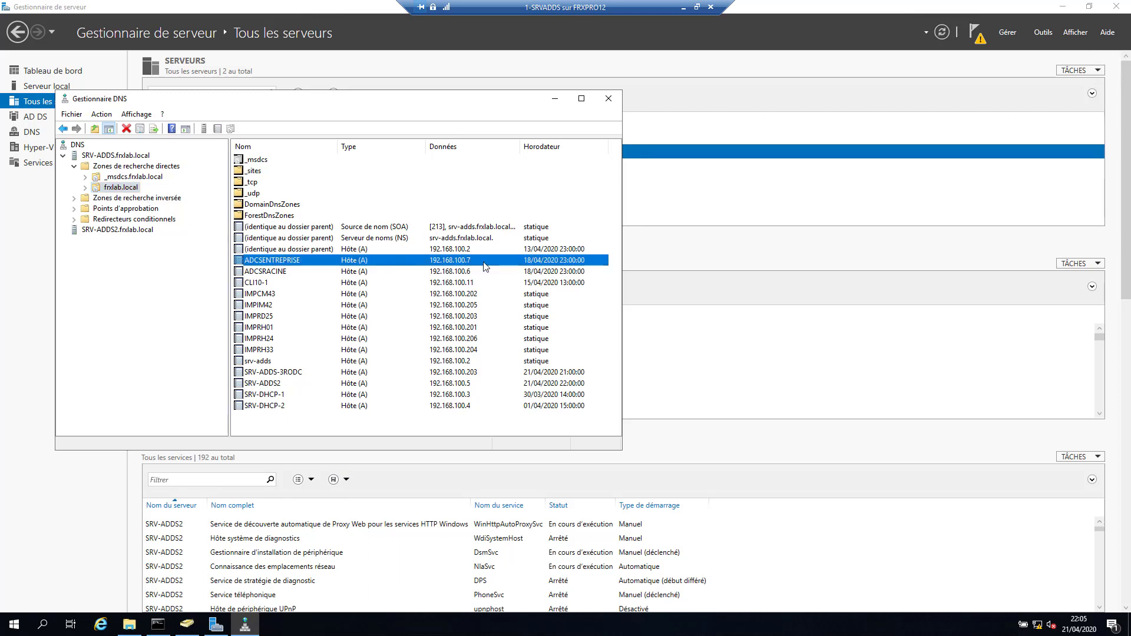
{"action": "left_click", "coordinate": [461, 384]}
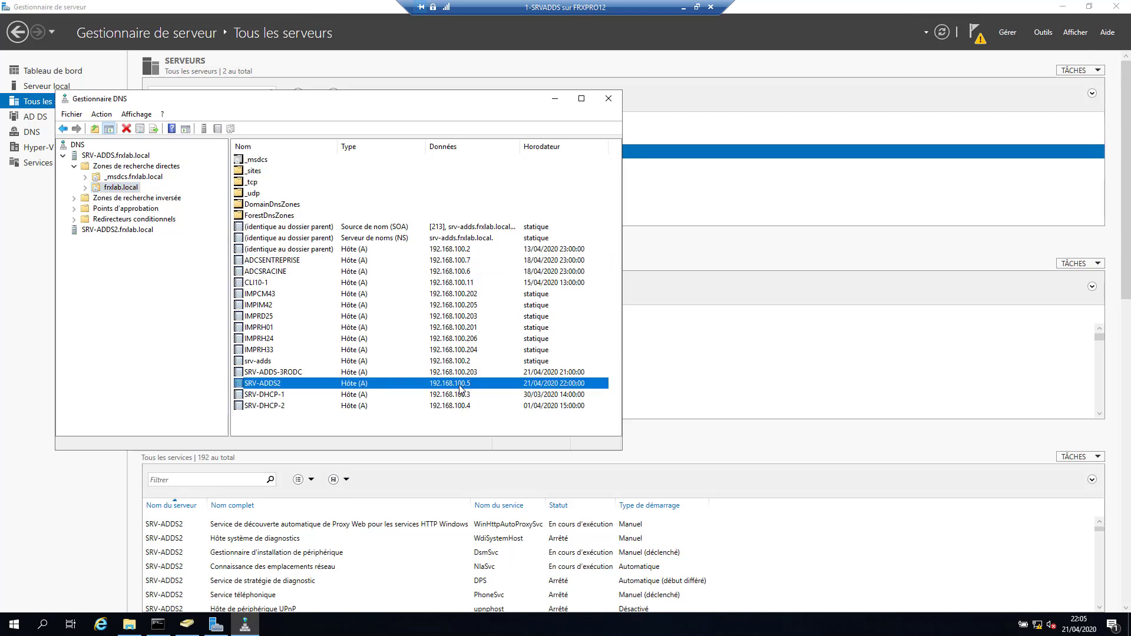